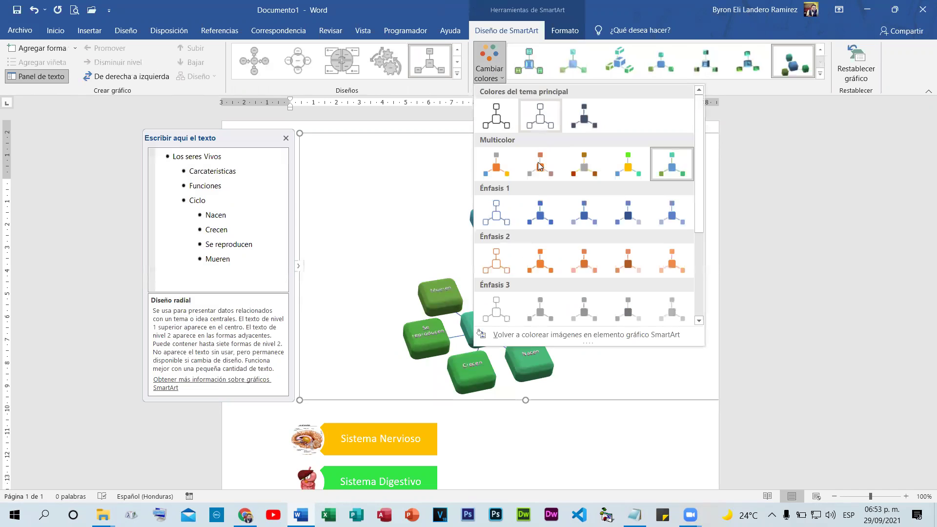
Recolor the "Los seres Vivos" radial diagram with the fourth Multicolor variation
{"action": "left_click", "coordinate": [642, 169]}
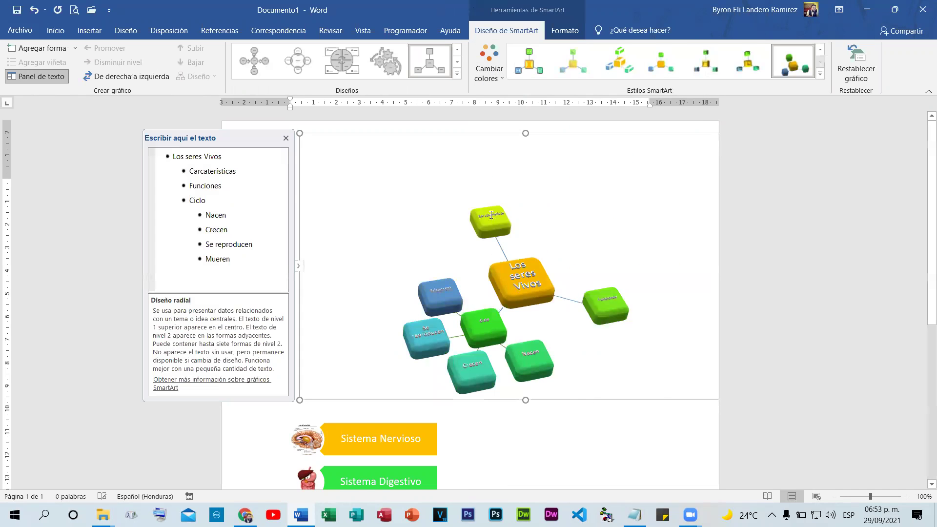
{"action": "key", "text": "Escape"}
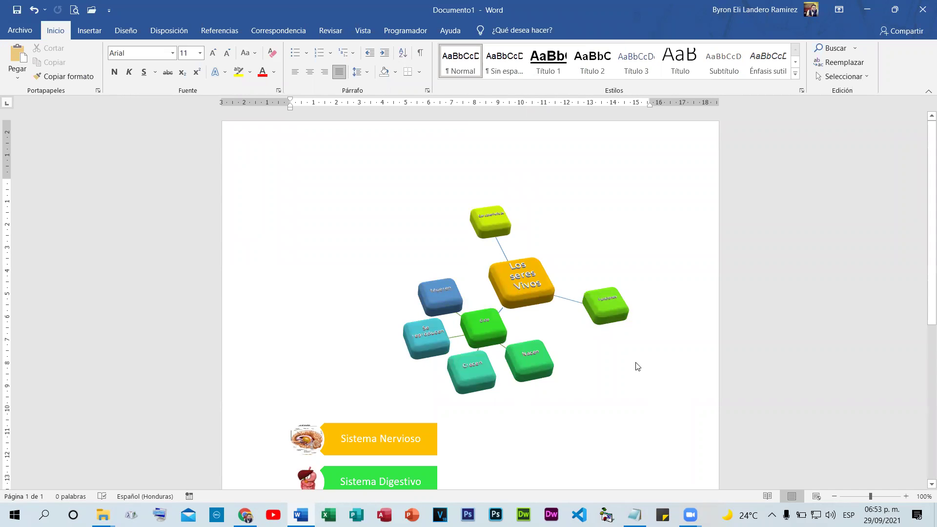
{"action": "left_click", "coordinate": [540, 282]}
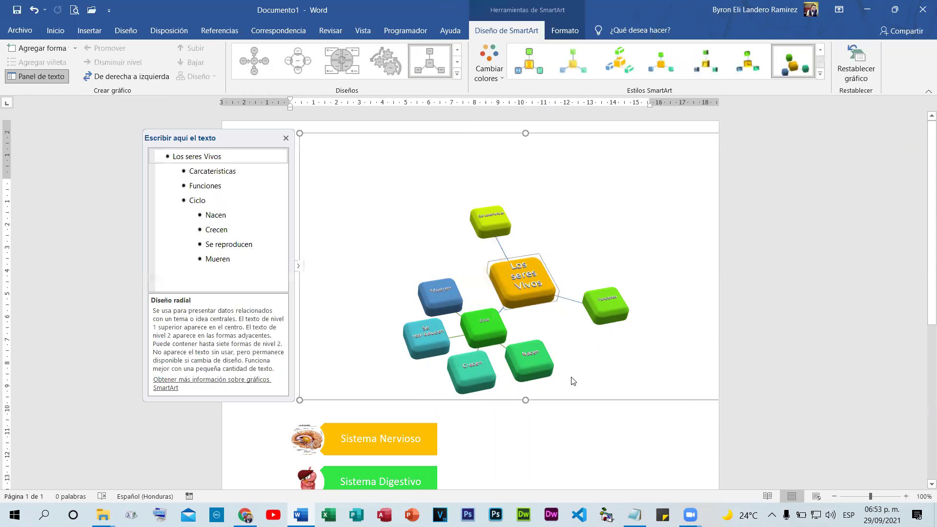
Draw two blue rectangles above the radial diagram, the first about 1.4 cm high and 1.9 cm wide, joined by an arrow
{"action": "left_click", "coordinate": [97, 34]}
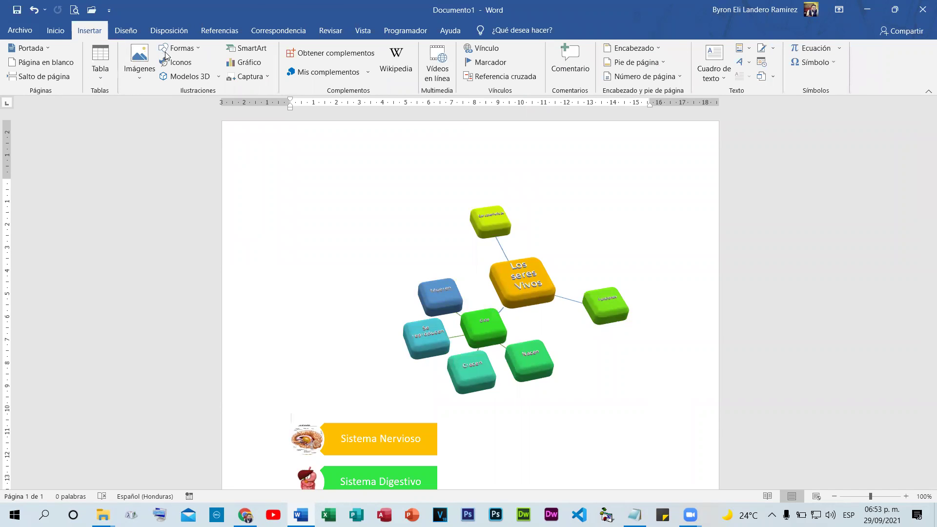
{"action": "left_click", "coordinate": [200, 77]}
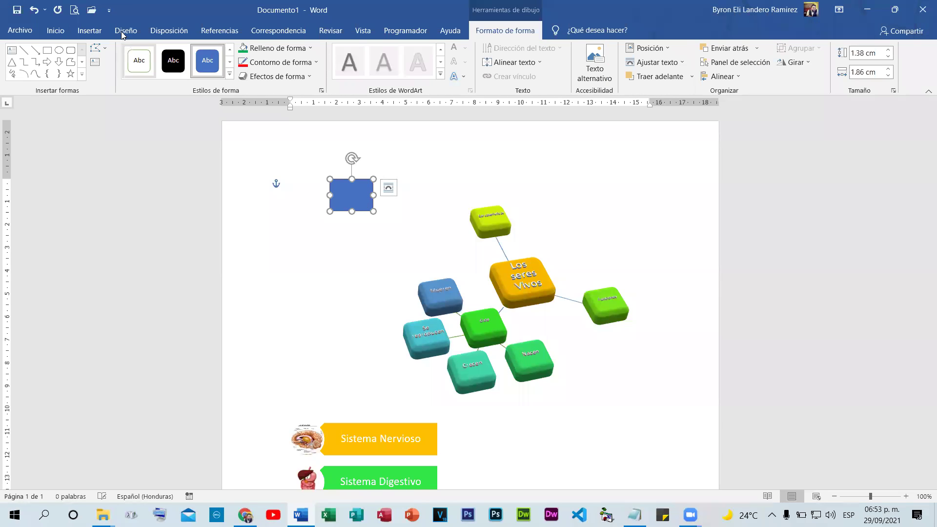
{"action": "left_click", "coordinate": [97, 39]}
{"action": "left_click", "coordinate": [182, 48]}
{"action": "left_click", "coordinate": [364, 195]}
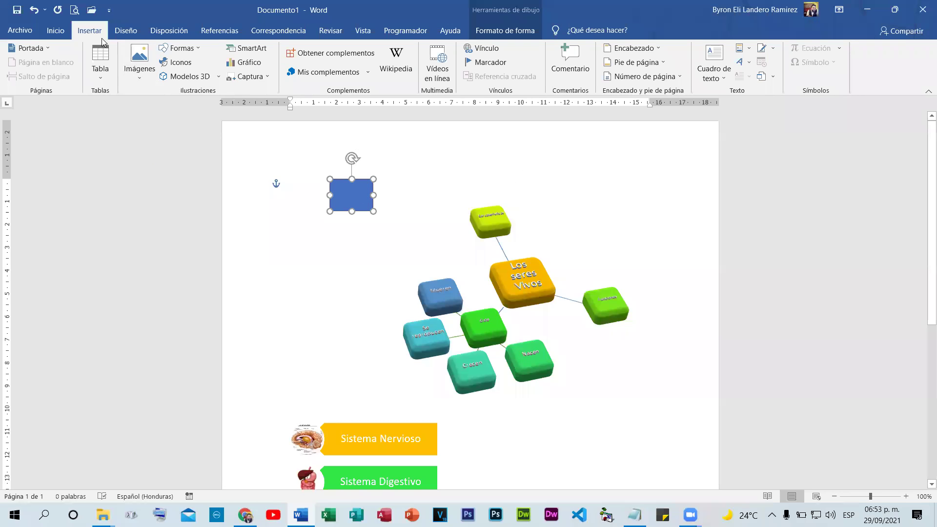
{"action": "left_click", "coordinate": [186, 52]}
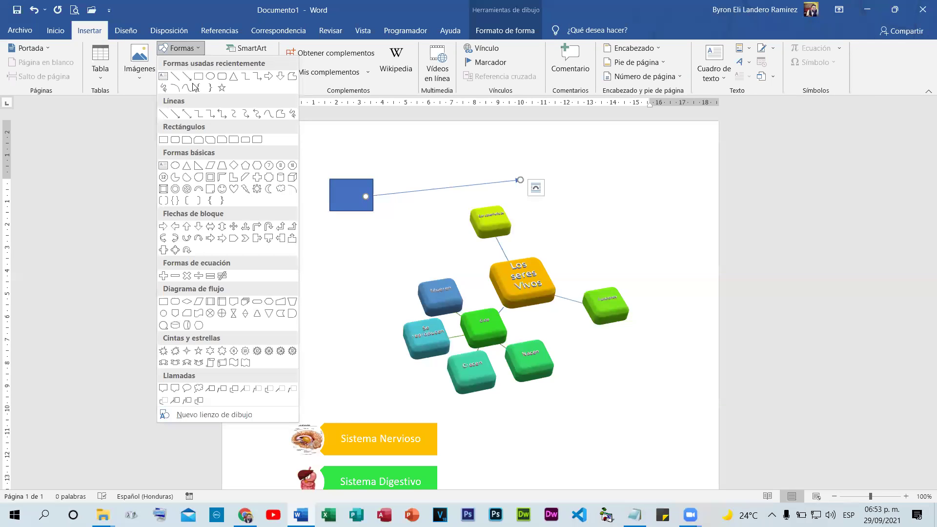
{"action": "left_click", "coordinate": [201, 77]}
{"action": "left_click_drag", "start_coordinate": [522, 156], "coordinate": [571, 204]}
{"action": "left_click", "coordinate": [494, 288]}
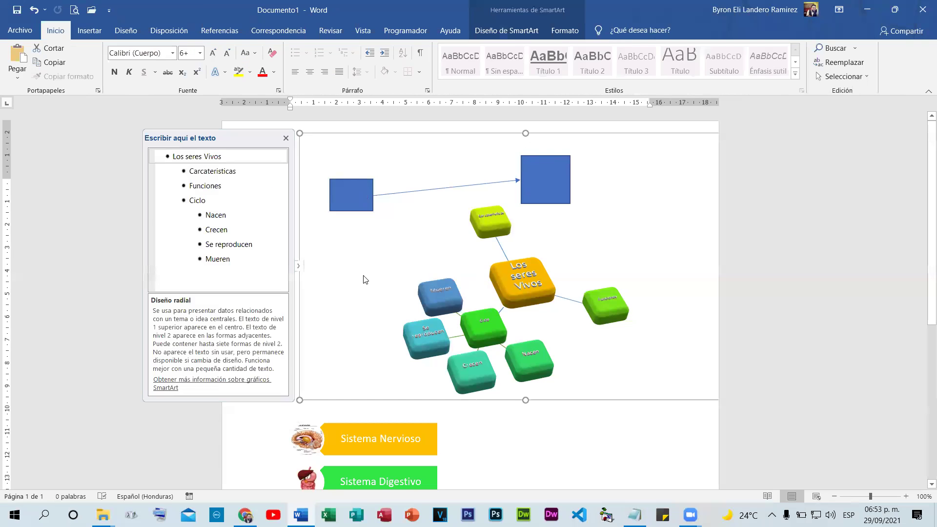
Delete the "Los seres Vivos" radial diagram, both blue rectangles and the arrow between them
{"action": "scroll", "coordinate": [619, 252], "scroll_direction": "down", "scroll_amount": 6}
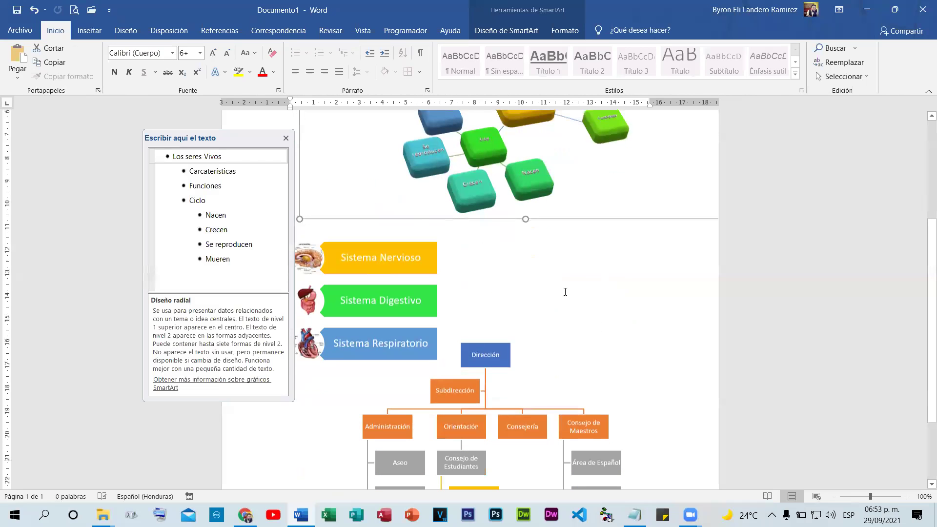
{"action": "scroll", "coordinate": [586, 290], "scroll_direction": "up", "scroll_amount": 6}
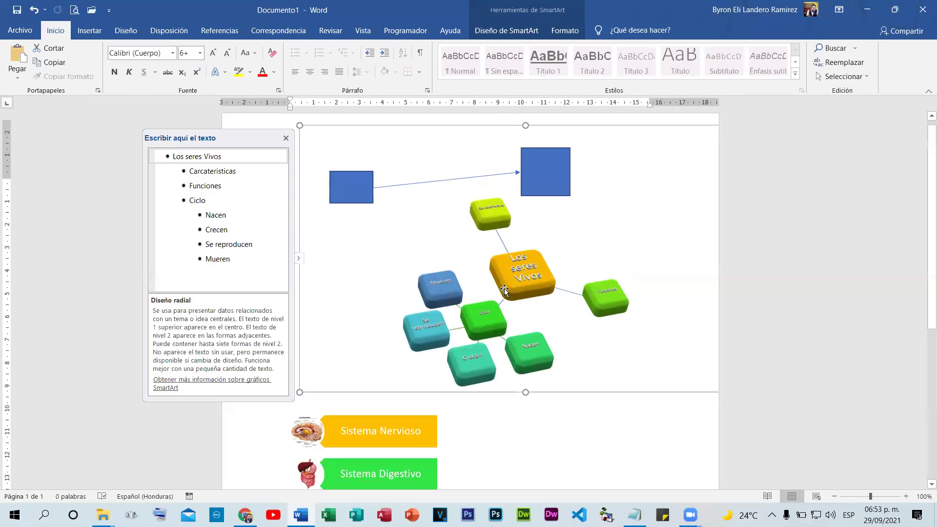
{"action": "scroll", "coordinate": [608, 345], "scroll_direction": "up", "scroll_amount": 1}
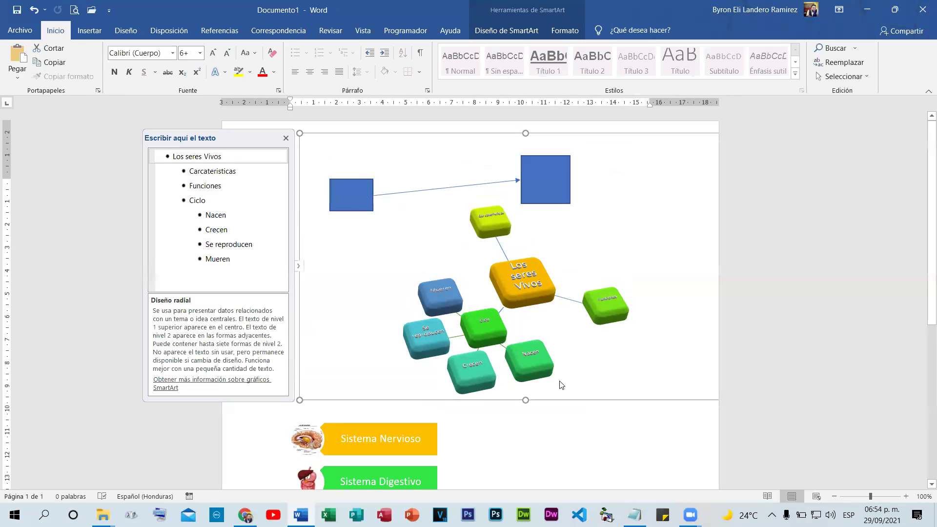
{"action": "left_click", "coordinate": [586, 425]}
{"action": "left_click", "coordinate": [552, 156]}
{"action": "key", "text": "Delete"}
{"action": "left_click", "coordinate": [547, 174]}
{"action": "key", "text": "Delete"}
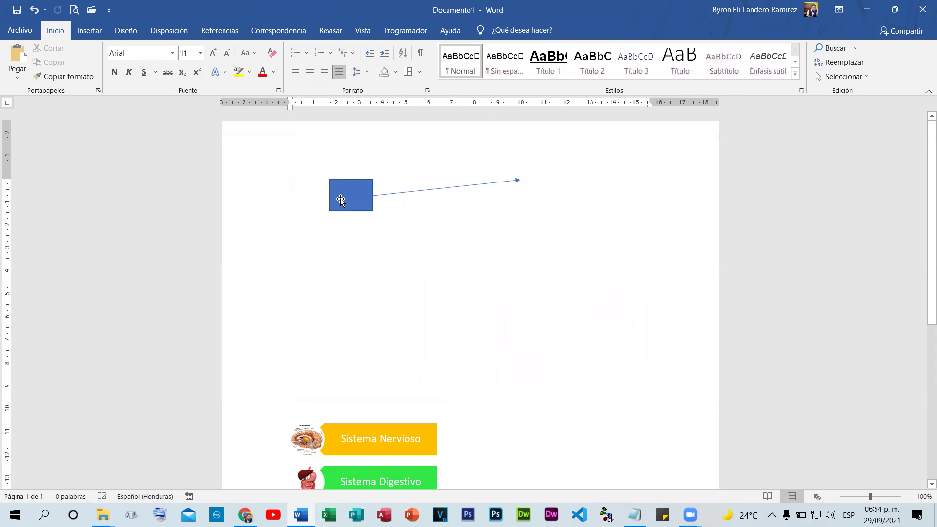
{"action": "left_click", "coordinate": [341, 199]}
{"action": "key", "text": "Delete"}
{"action": "left_click", "coordinate": [462, 186]}
{"action": "key", "text": "Delete"}
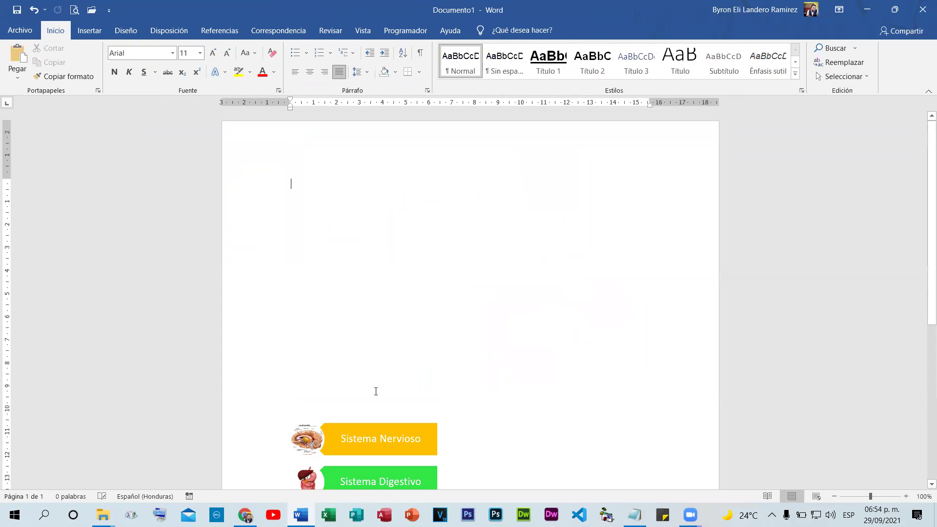
Delete the SmartArt picture list of body systems, starting with its "Sistema Nervioso" entry
{"action": "left_click", "coordinate": [381, 430]}
{"action": "key", "text": "Delete"}
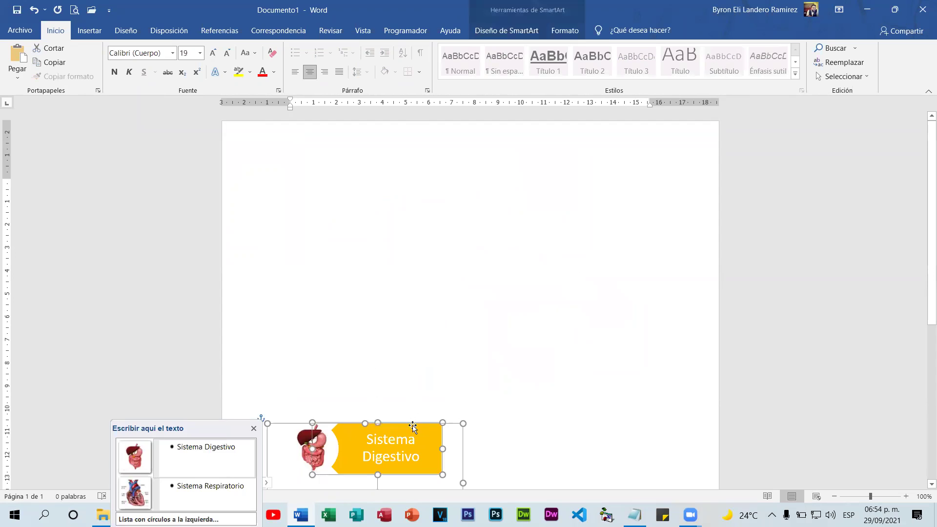
{"action": "key", "text": "Delete"}
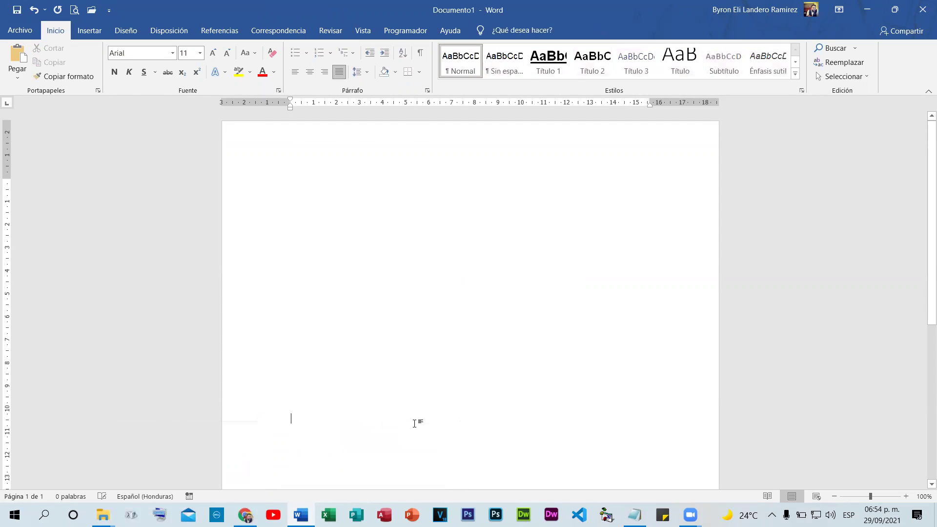
Delete the whole organization chart headed by "Dirección" from the document
{"action": "scroll", "coordinate": [448, 306], "scroll_direction": "down", "scroll_amount": 6}
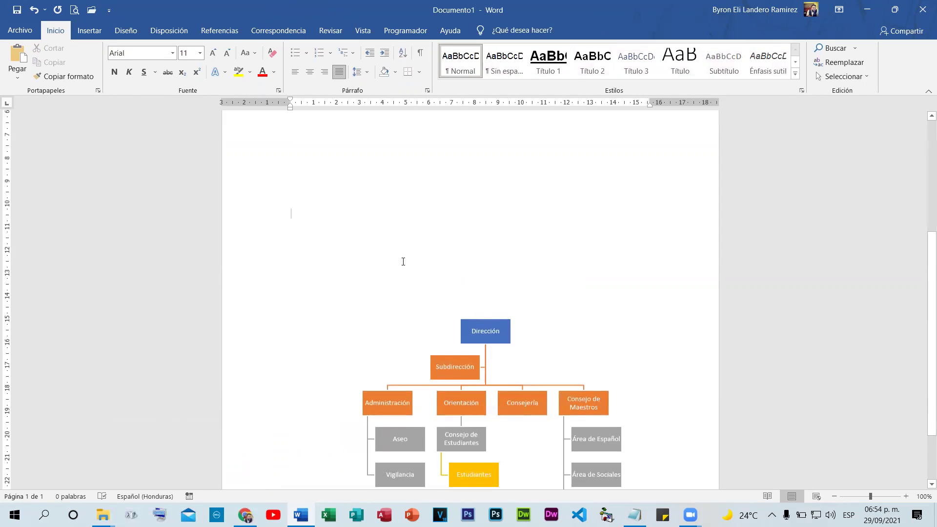
{"action": "left_click", "coordinate": [564, 385]}
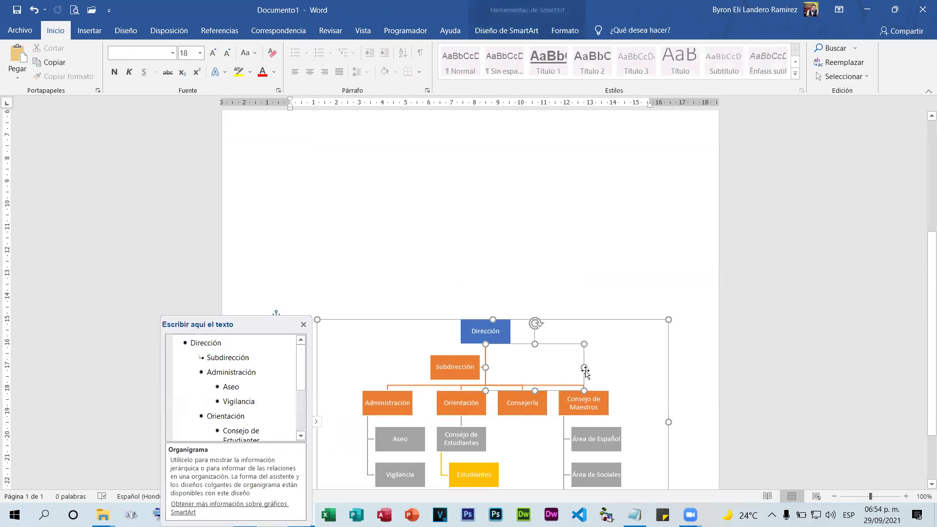
{"action": "left_click", "coordinate": [618, 321]}
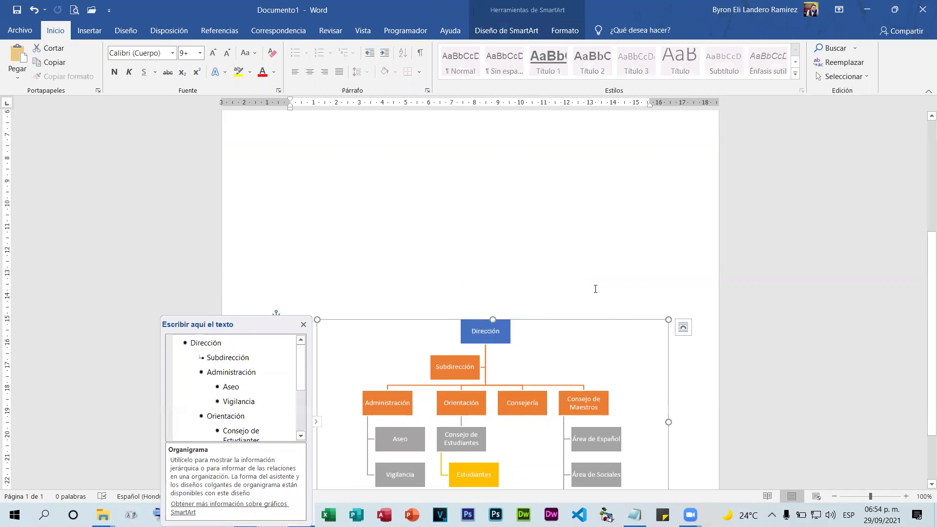
{"action": "key", "text": "Delete"}
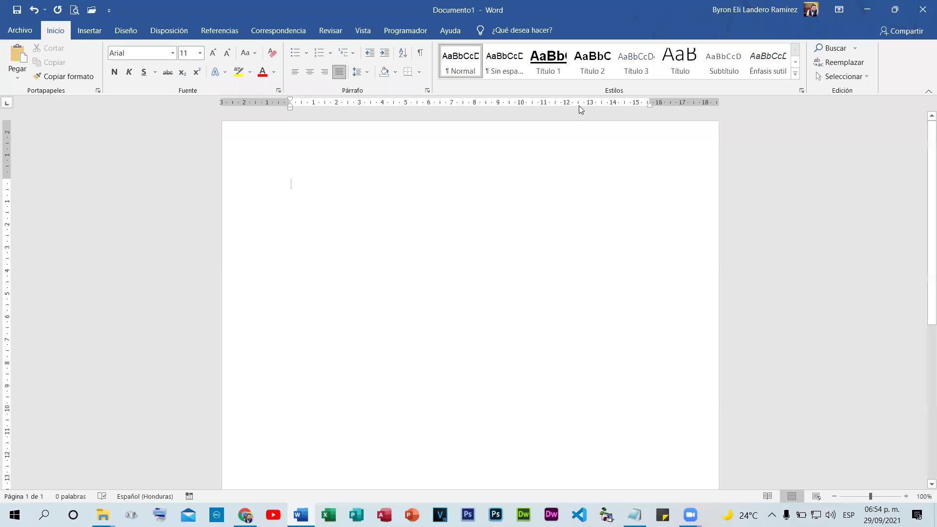
Minimize Word, launch CmapTools from the desktop and open the map "Mapa Conceptual Especialidad Modulo 2 Unidad 5"
{"action": "left_click", "coordinate": [865, 8]}
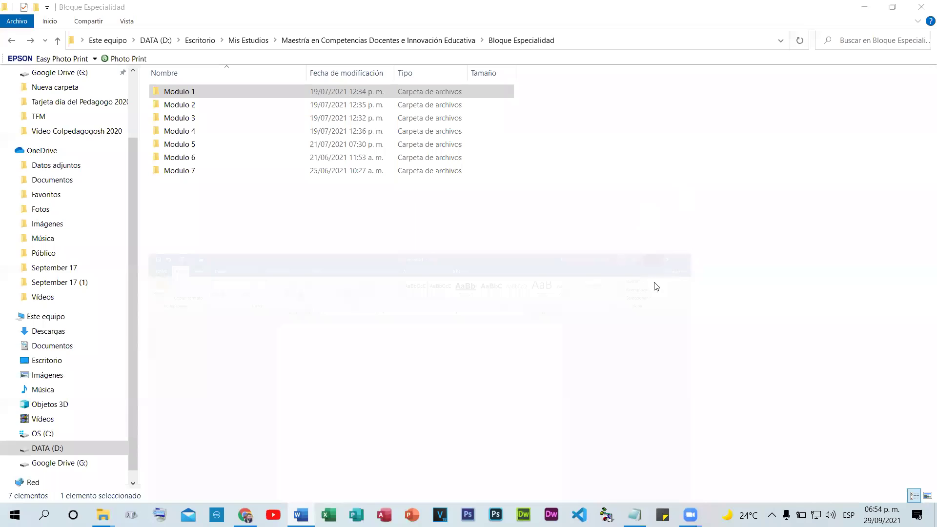
{"action": "key", "text": "super+d"}
{"action": "double_click", "coordinate": [505, 257]}
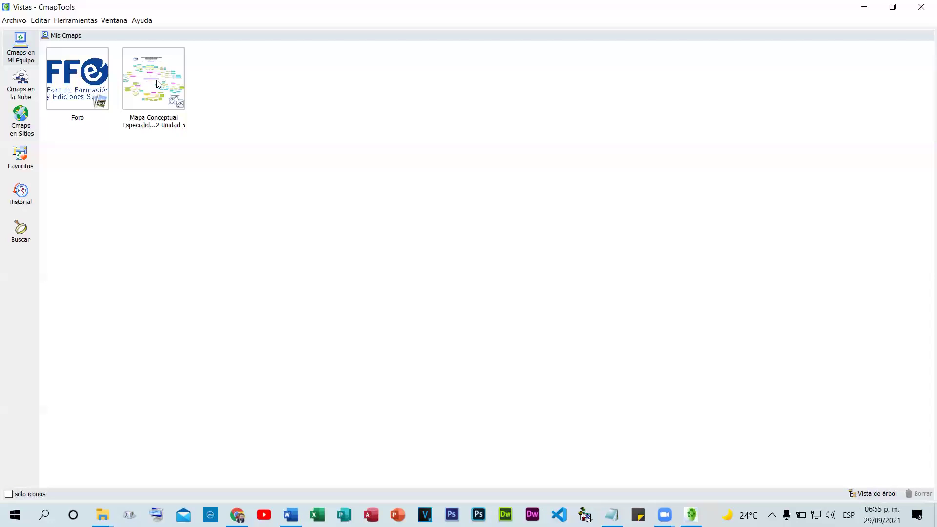
{"action": "double_click", "coordinate": [157, 84]}
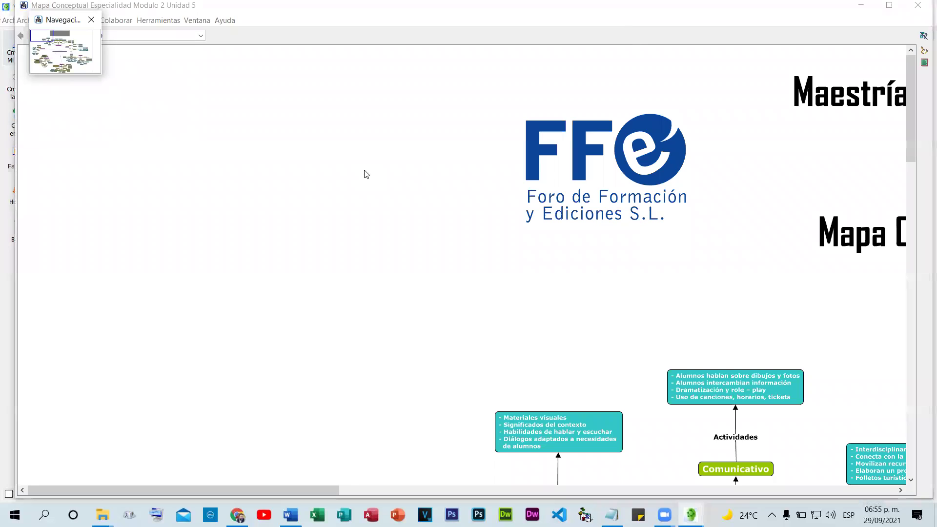
Maximize the map window and examine the branches around "Didáctica de la lengua extranjera (inglés)" at 75, 50 and 40 percent zoom
{"action": "scroll", "coordinate": [366, 174], "scroll_direction": "down", "scroll_amount": 4}
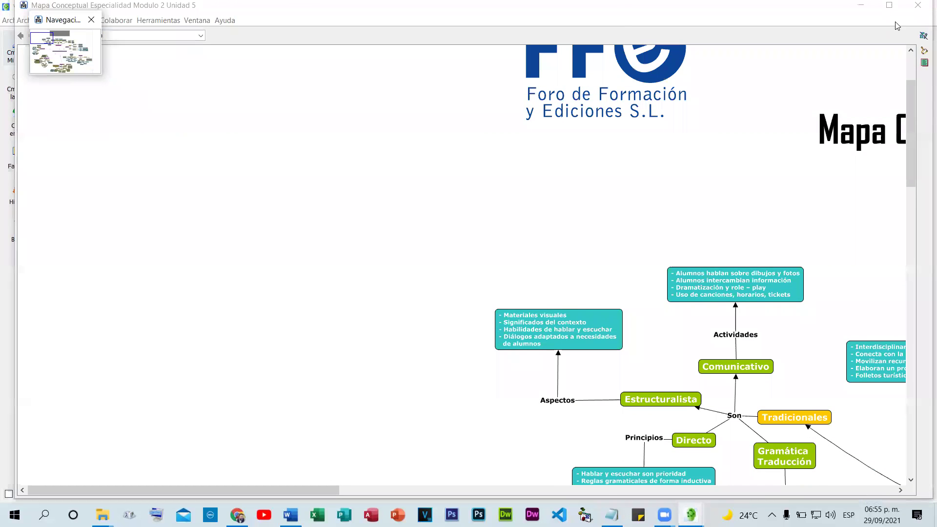
{"action": "left_click", "coordinate": [200, 37]}
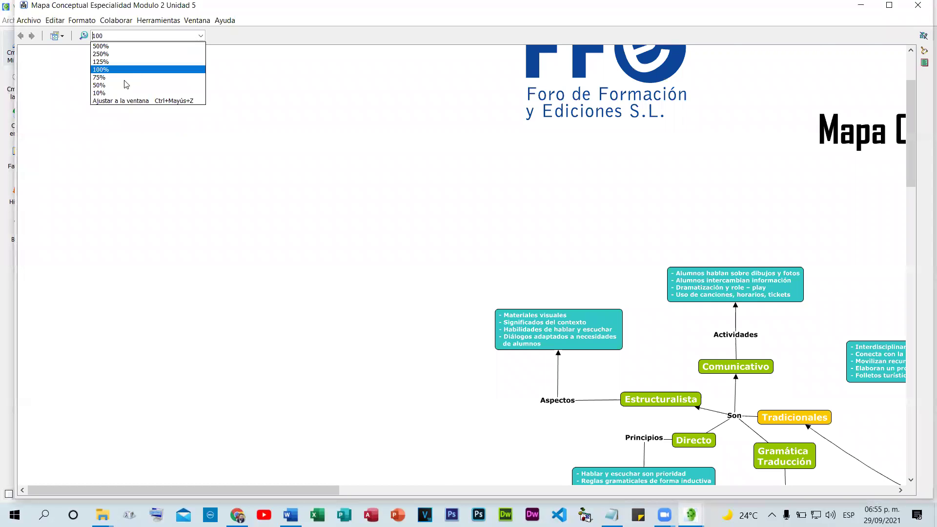
{"action": "left_click", "coordinate": [125, 79]}
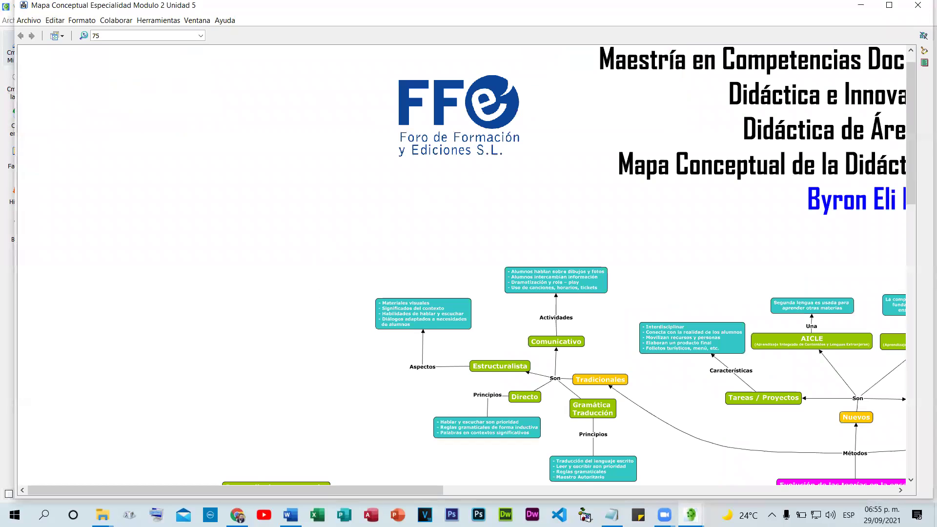
{"action": "left_click", "coordinate": [885, 8]}
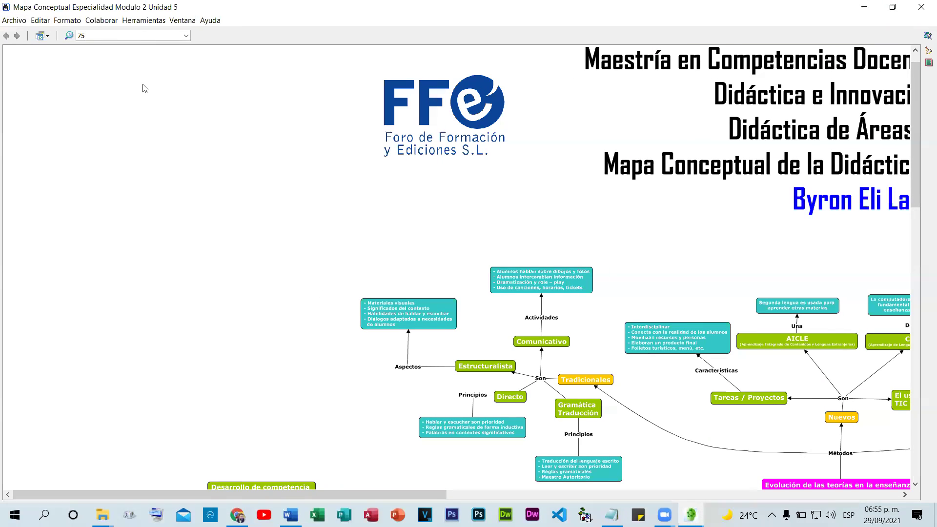
{"action": "scroll", "coordinate": [665, 358], "scroll_direction": "down", "scroll_amount": 1}
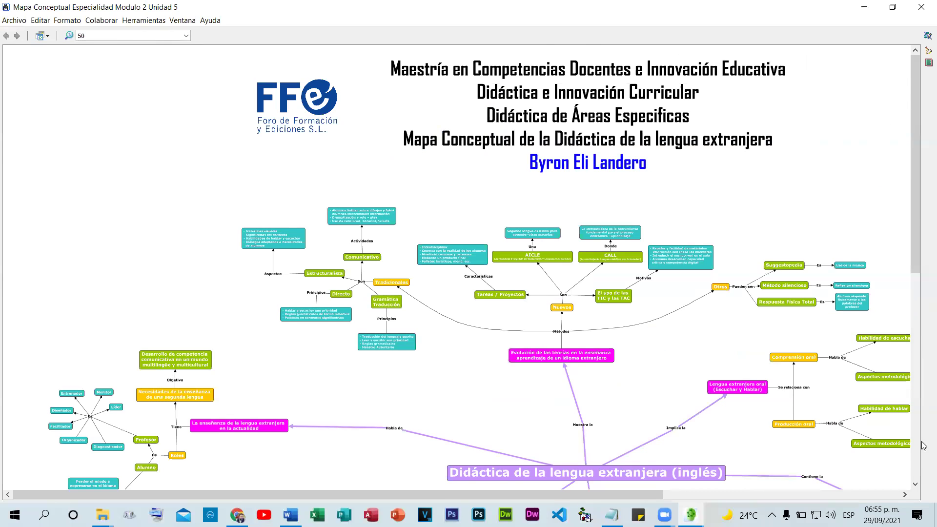
{"action": "scroll", "coordinate": [923, 445], "scroll_direction": "down", "scroll_amount": 5}
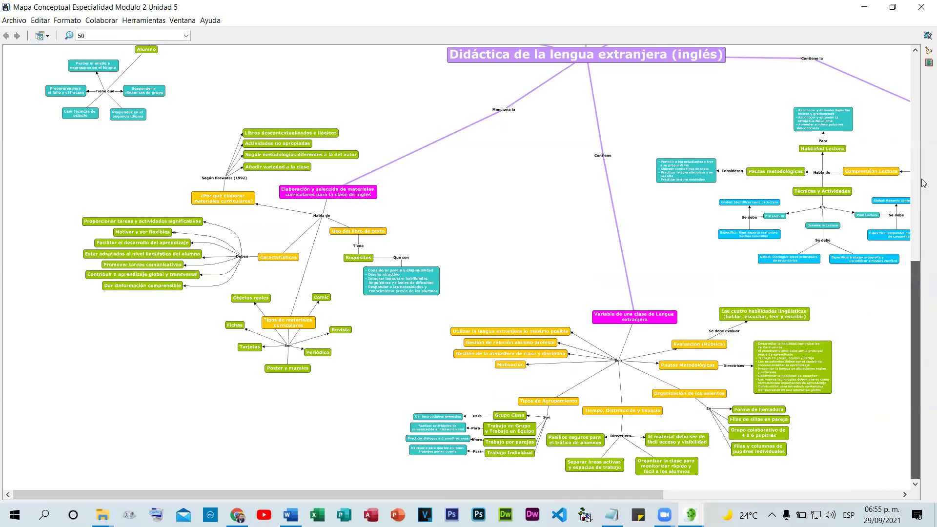
{"action": "scroll", "coordinate": [924, 223], "scroll_direction": "up", "scroll_amount": 4}
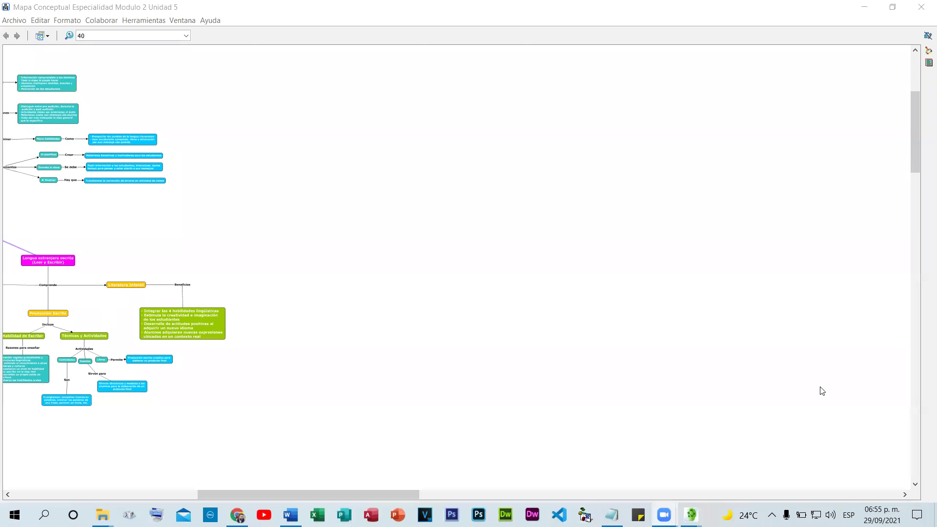
{"action": "left_click_drag", "start_coordinate": [281, 495], "coordinate": [102, 495]}
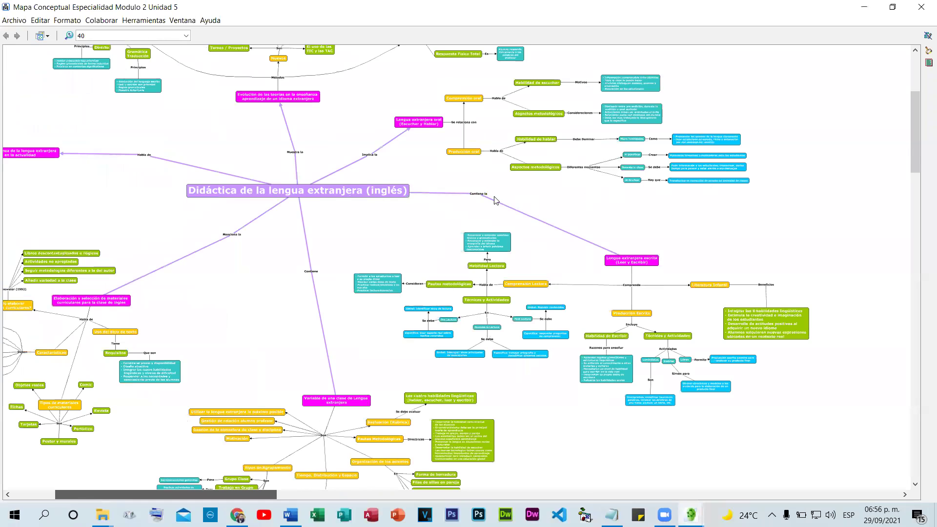
{"action": "scroll", "coordinate": [491, 205], "scroll_direction": "left", "scroll_amount": 5}
{"action": "key", "text": "alt"}
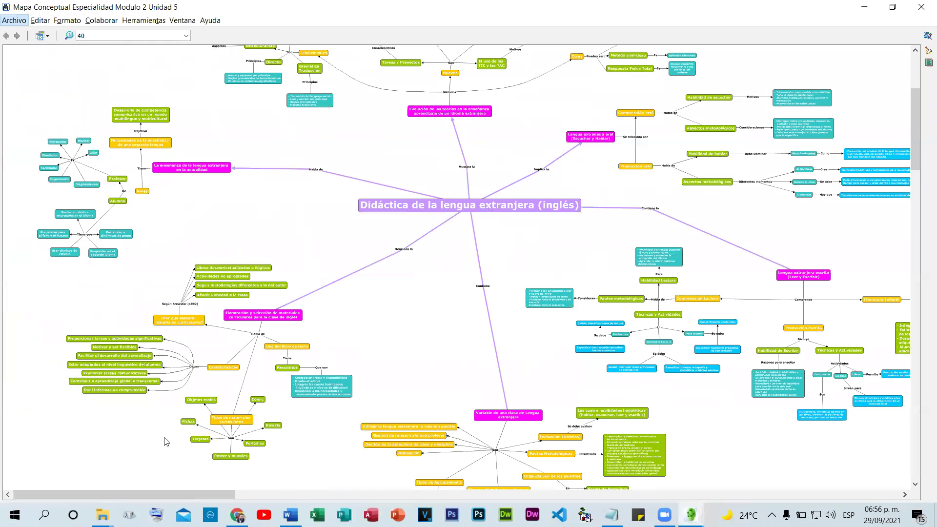
Add a concept named "sagfsdfgsdfg" below the central title and link it to the "Permitir a los estudiantes a leer a su propio ritmo" box
{"action": "scroll", "coordinate": [149, 497], "scroll_direction": "up", "scroll_amount": 5}
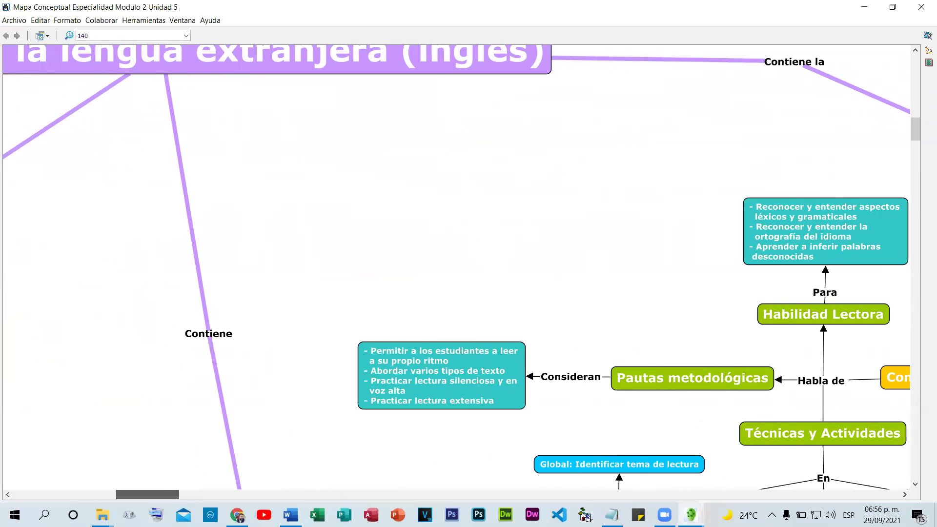
{"action": "double_click", "coordinate": [472, 148]}
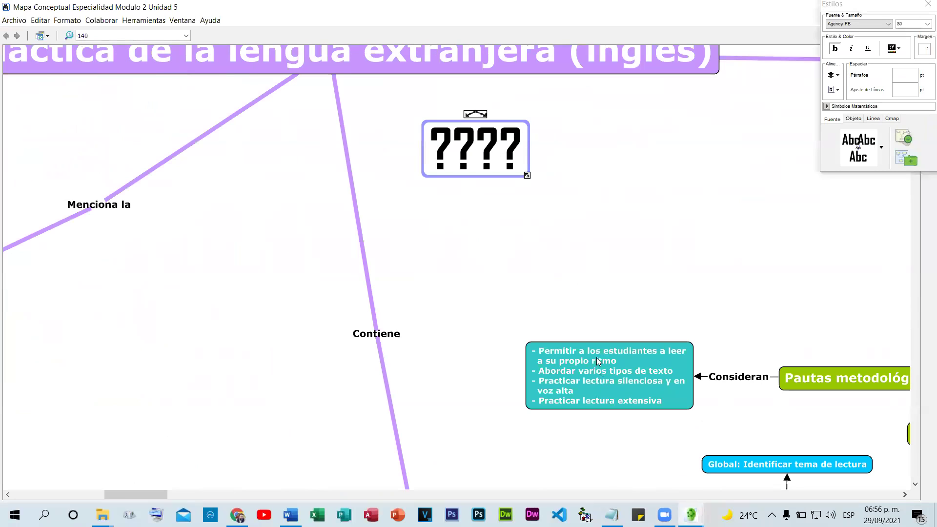
{"action": "left_click_drag", "start_coordinate": [581, 360], "coordinate": [591, 377]}
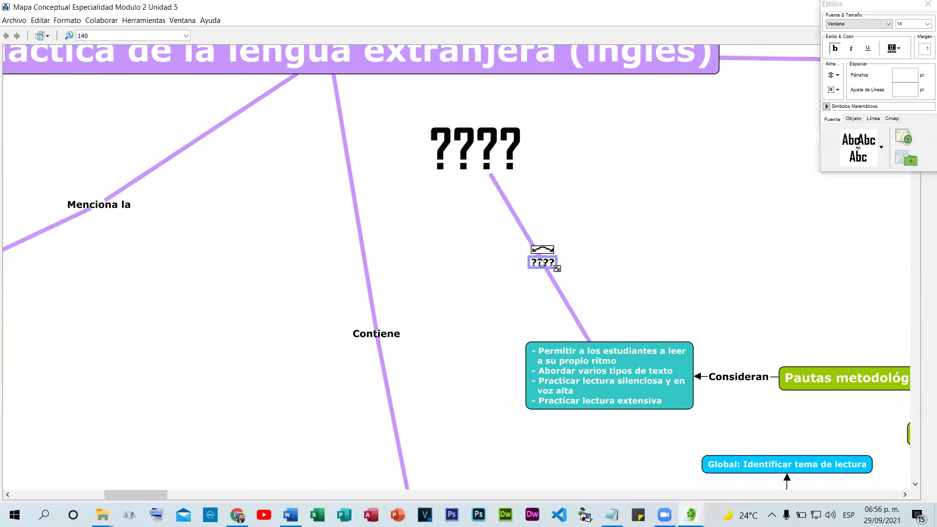
{"action": "double_click", "coordinate": [540, 264]}
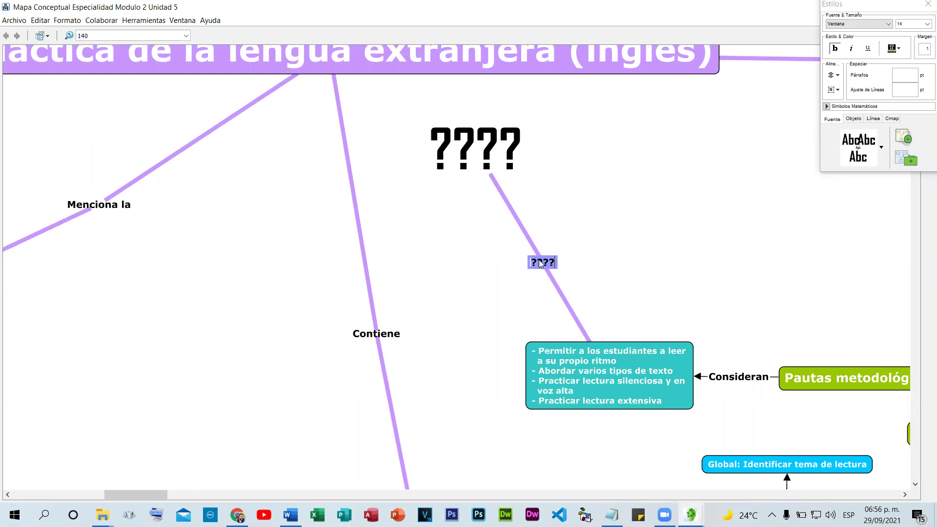
{"action": "left_click", "coordinate": [486, 148]}
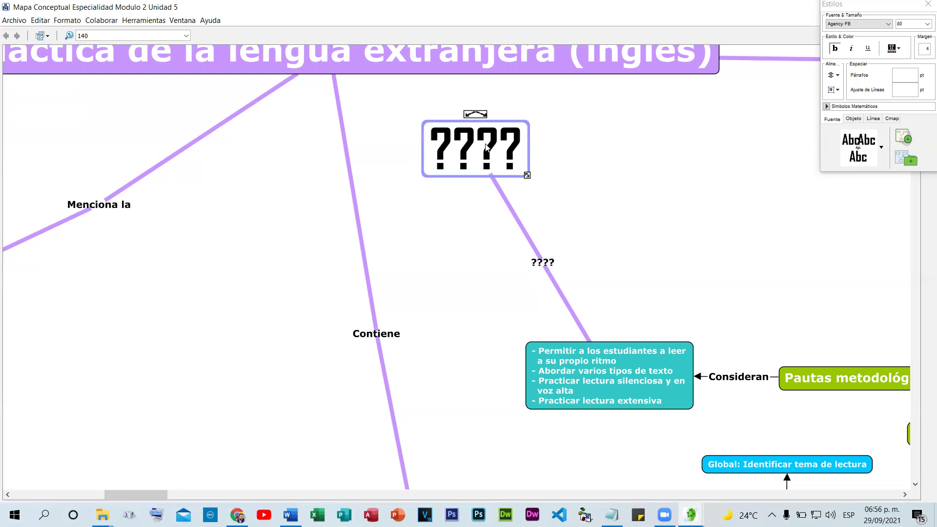
{"action": "type", "text": "sagfsdfgsdfg"}
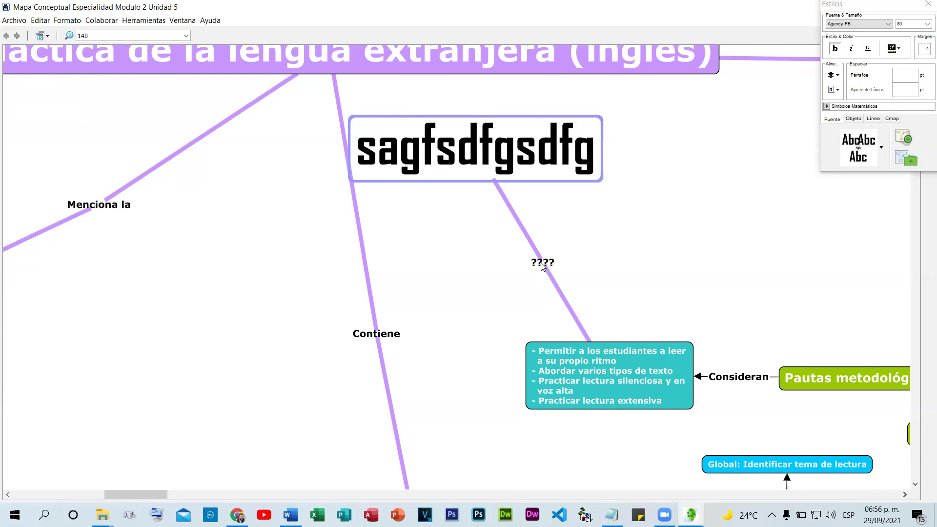
Label the link between "sagfsdfgsdfg" and the teal reading box "Son"
{"action": "left_click", "coordinate": [541, 263]}
{"action": "double_click", "coordinate": [540, 264]}
{"action": "type", "text": "Son"}
{"action": "left_click", "coordinate": [598, 240]}
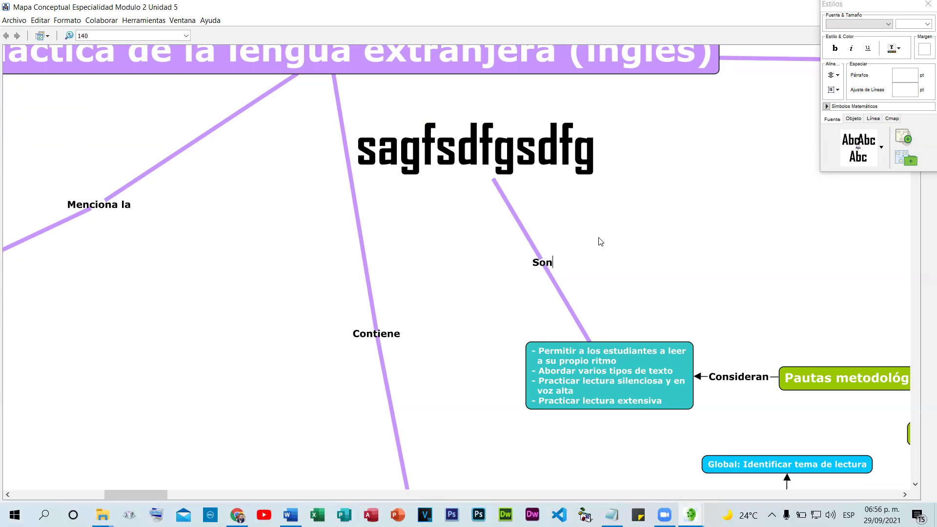
Examine the "Comprensión Lectora" branch, from "Habilidad Lectora" down through the "Técnicas y Actividades" concepts
{"action": "scroll", "coordinate": [762, 361], "scroll_direction": "down", "scroll_amount": 2}
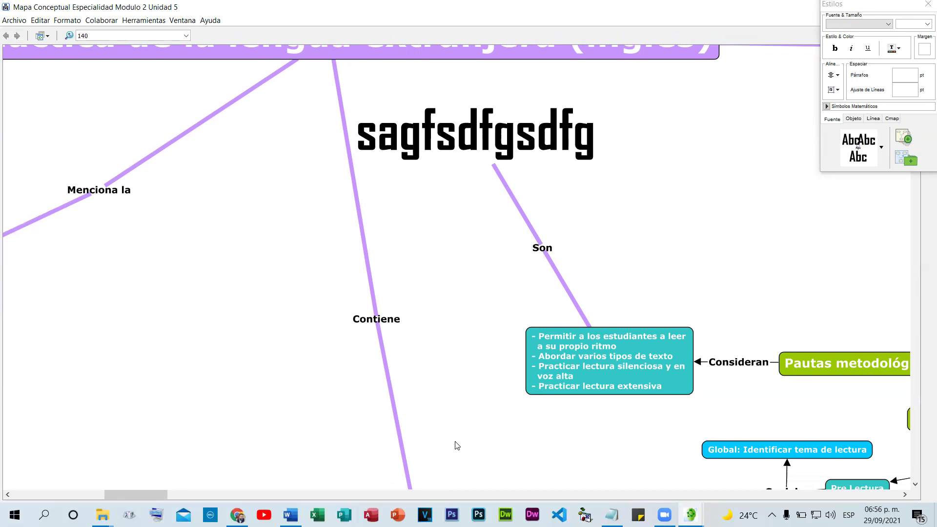
{"action": "scroll", "coordinate": [135, 495], "scroll_direction": "down", "scroll_amount": 1}
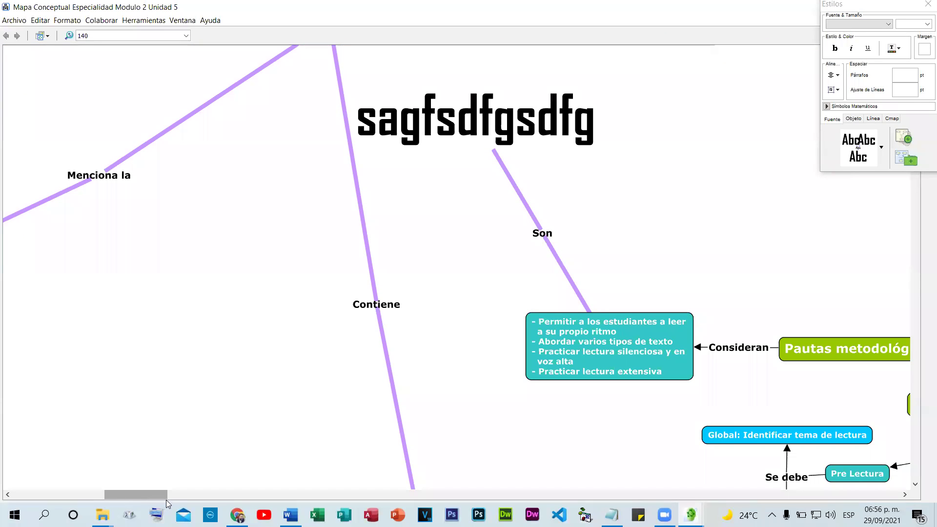
{"action": "scroll", "coordinate": [500, 371], "scroll_direction": "right", "scroll_amount": 10}
{"action": "scroll", "coordinate": [500, 371], "scroll_direction": "down", "scroll_amount": 2}
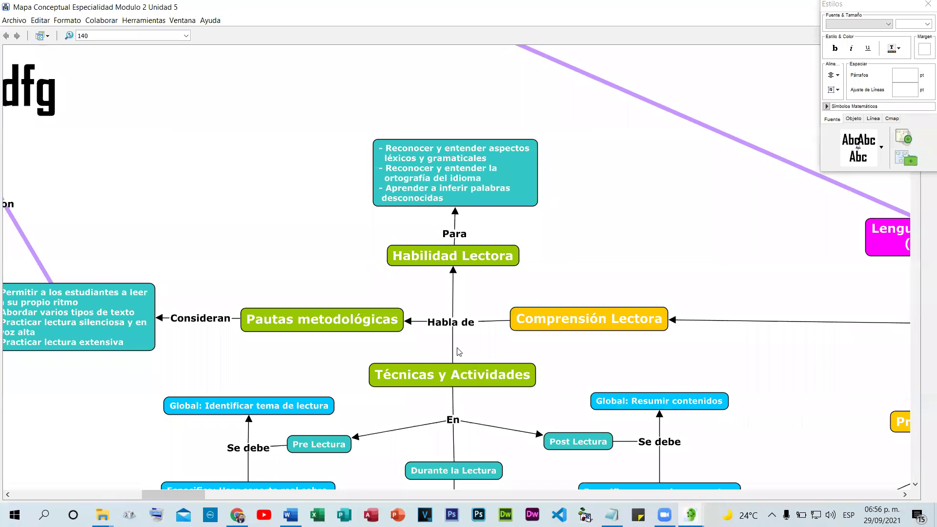
{"action": "scroll", "coordinate": [459, 351], "scroll_direction": "down", "scroll_amount": 2}
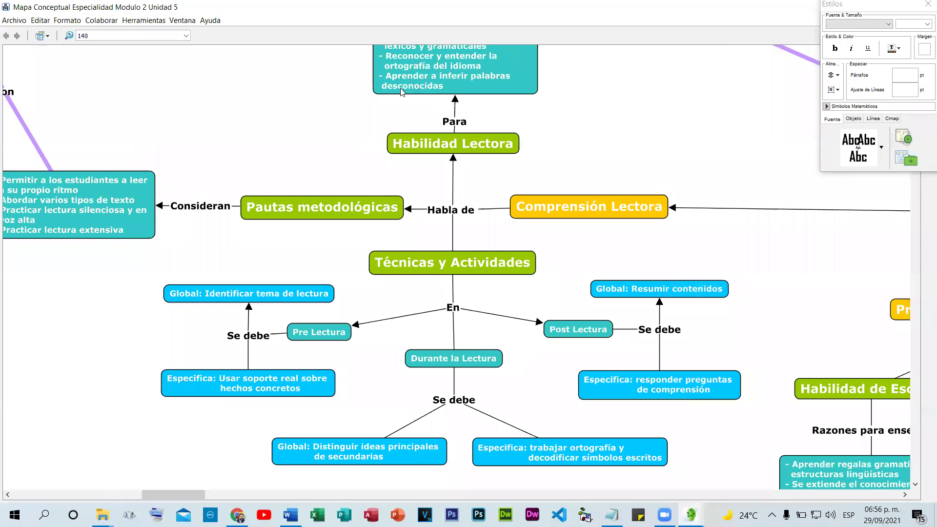
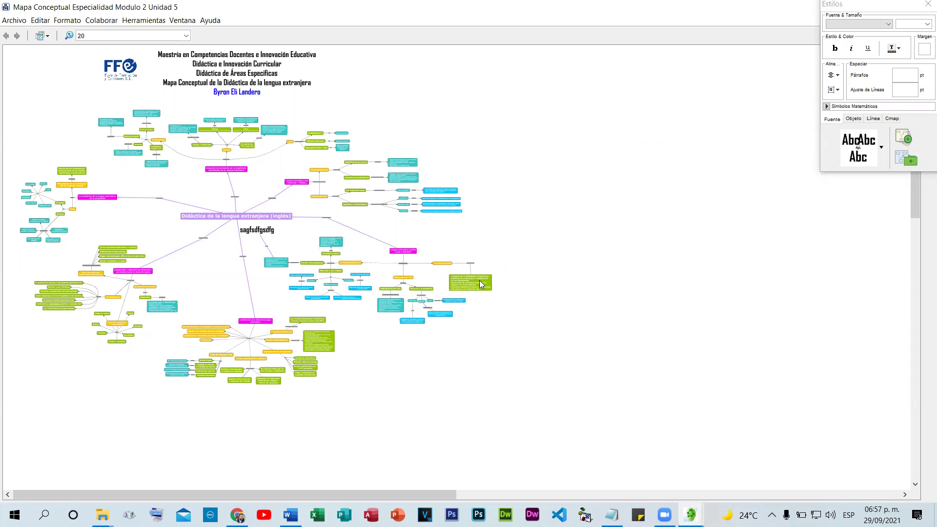
Link "Literatura Infantil" to "Producción oral" and label the connection "dgfsdfgsdfgsdfgsdfgsdfgsdf"
{"action": "left_click", "coordinate": [472, 276]}
{"action": "left_click", "coordinate": [443, 265]}
{"action": "scroll", "coordinate": [492, 245], "scroll_direction": "up", "scroll_amount": 1}
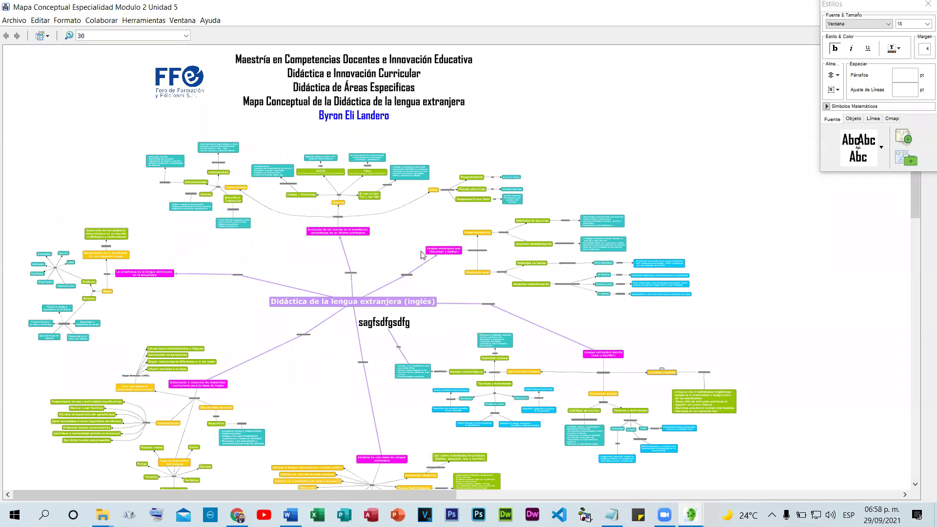
{"action": "scroll", "coordinate": [423, 255], "scroll_direction": "up", "scroll_amount": 2}
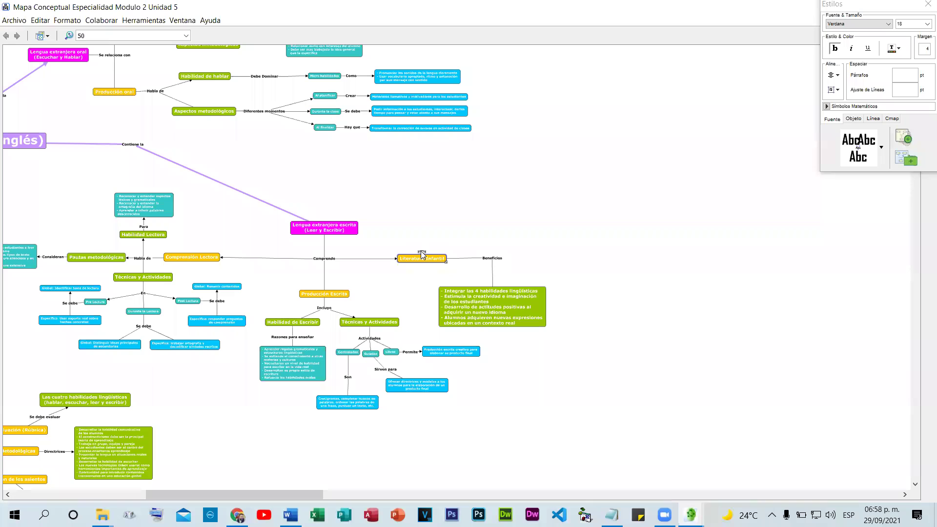
{"action": "scroll", "coordinate": [427, 252], "scroll_direction": "up", "scroll_amount": 1}
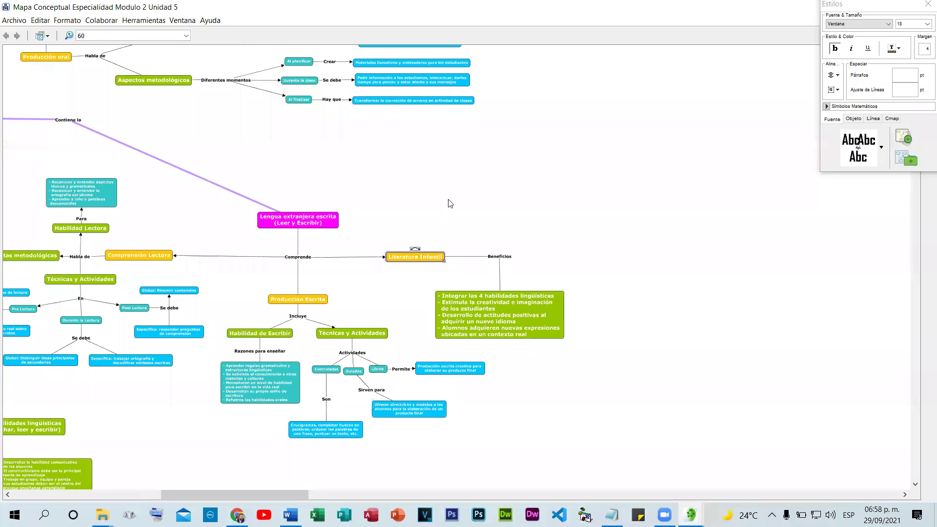
{"action": "left_click_drag", "start_coordinate": [284, 493], "coordinate": [267, 496]}
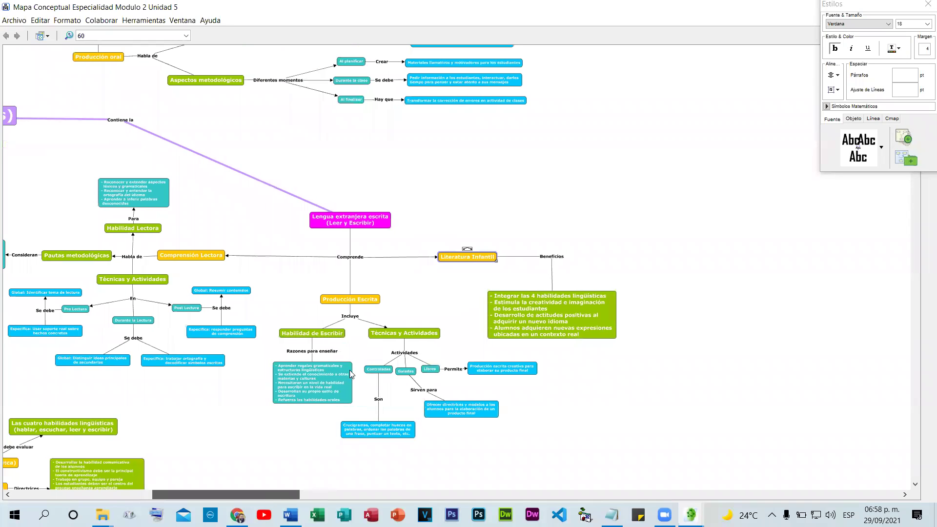
{"action": "scroll", "coordinate": [550, 248], "scroll_direction": "left", "scroll_amount": 2}
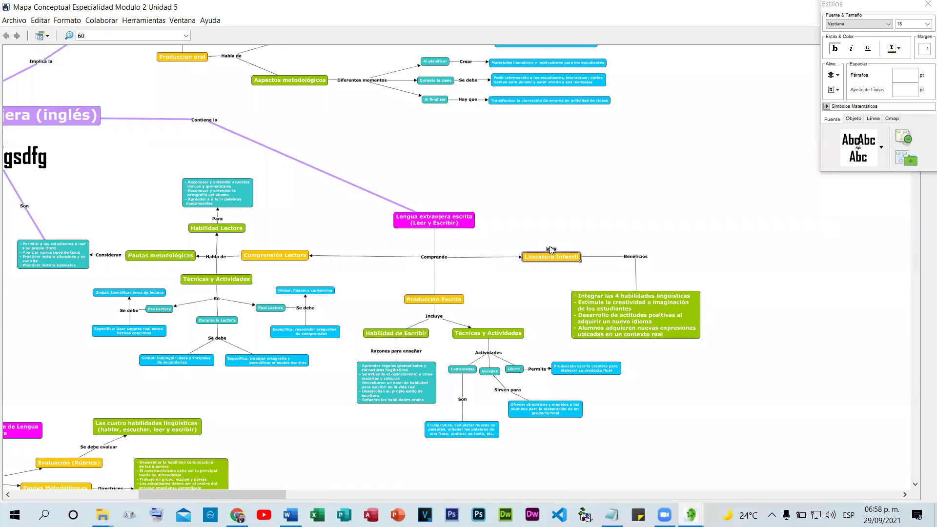
{"action": "left_click_drag", "start_coordinate": [550, 247], "coordinate": [184, 74]}
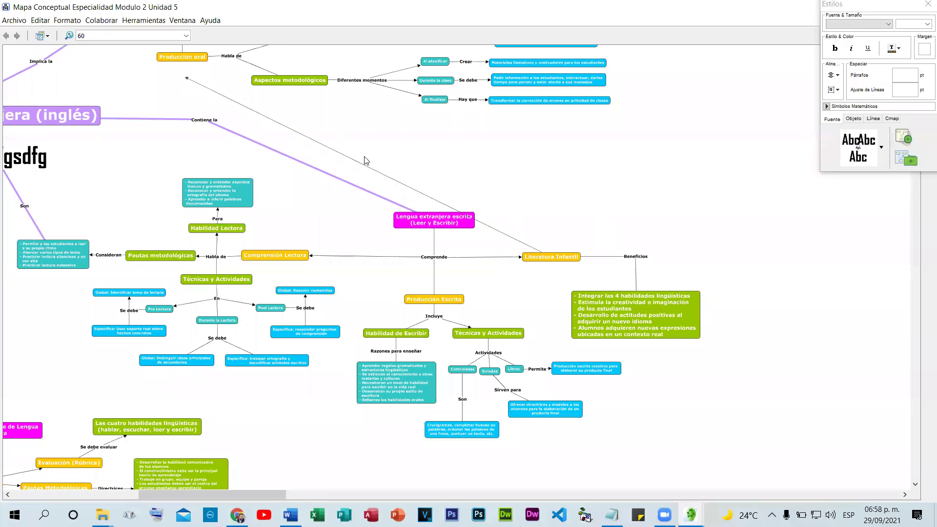
{"action": "type", "text": "dgfsdfgsdfgsd"}
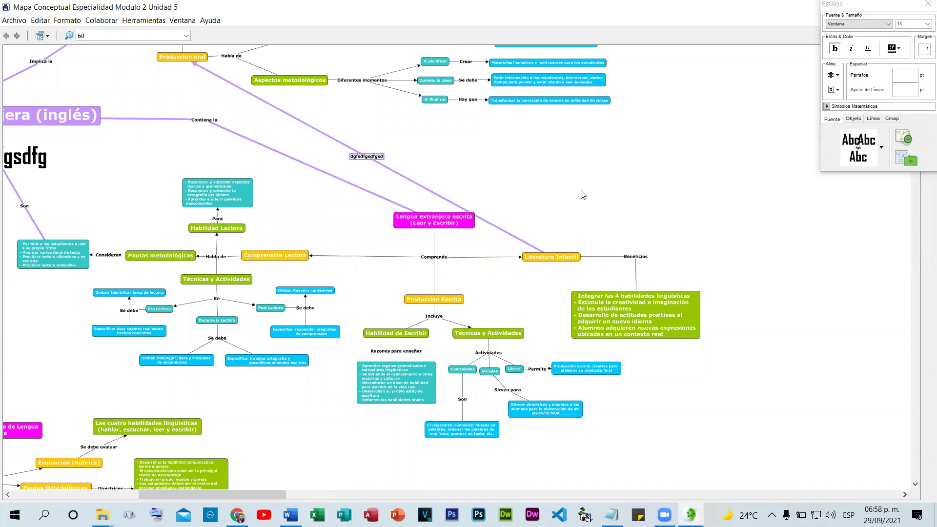
{"action": "type", "text": "fgsdfgsdfgsdf"}
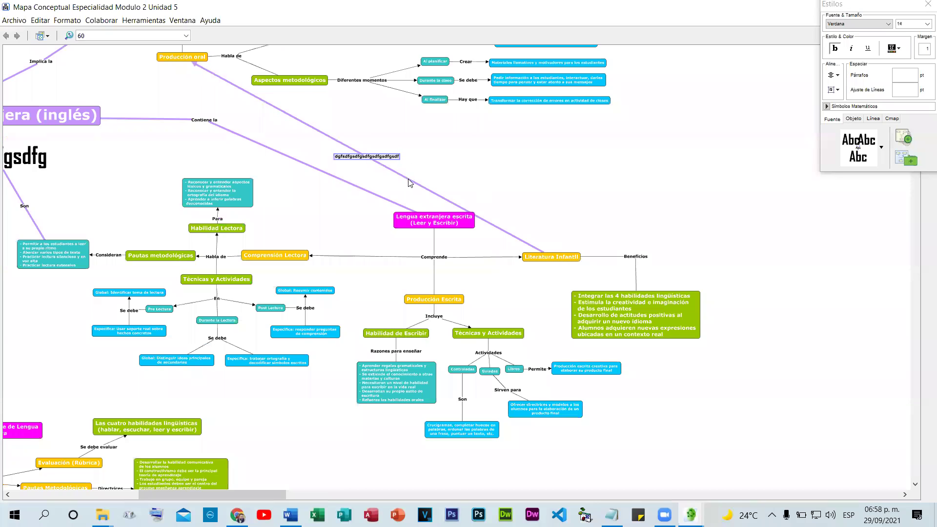
Try linking "Literatura Infantil" to a new blank concept, and undo the trial links from it
{"action": "left_click_drag", "start_coordinate": [409, 183], "coordinate": [466, 157]}
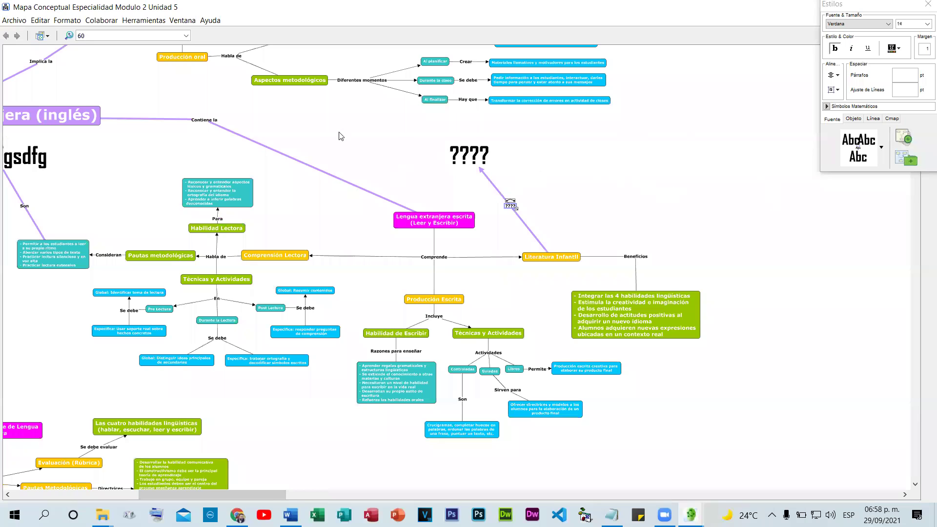
{"action": "key", "text": "ctrl+z"}
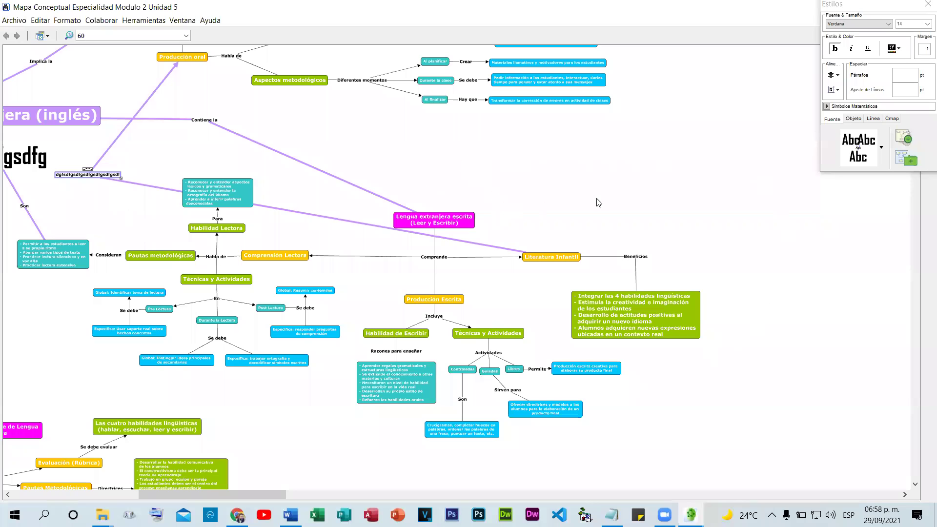
{"action": "key", "text": "ctrl+y"}
{"action": "key", "text": "ctrl+z"}
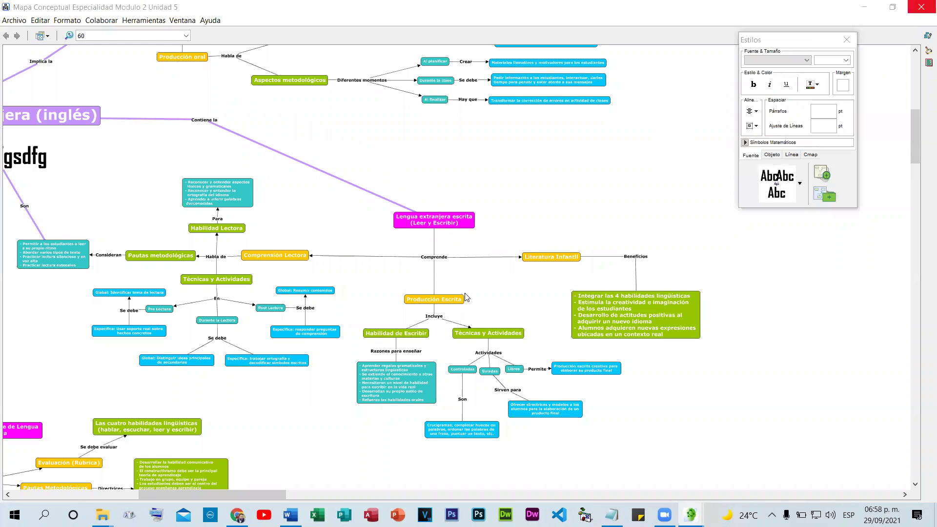
Switch to Notepad, add the line "CMAPTOOLS" below the list of image formats, and minimize the notes
{"action": "key", "text": "alt+Tab"}
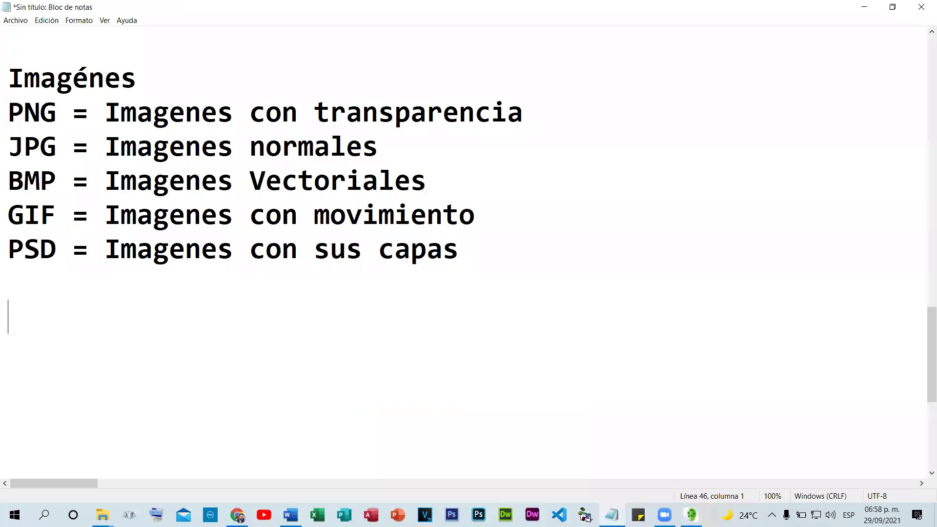
{"action": "type", "text": "CMAP"}
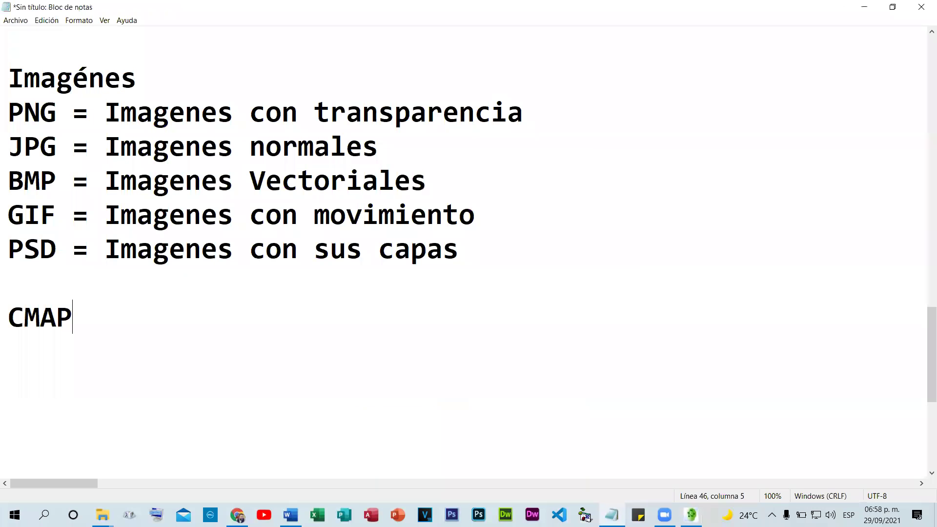
{"action": "type", "text": "TOO"}
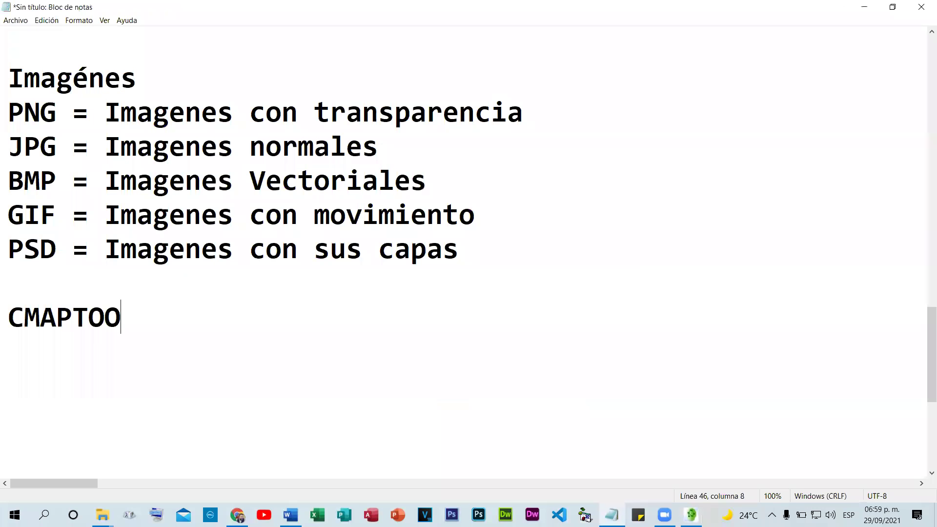
{"action": "type", "text": "LS"}
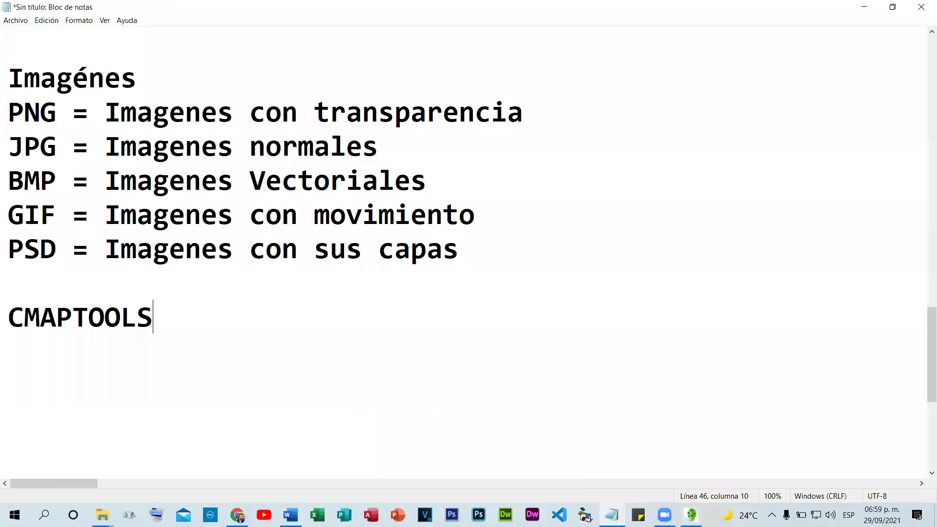
{"action": "left_click", "coordinate": [872, 11]}
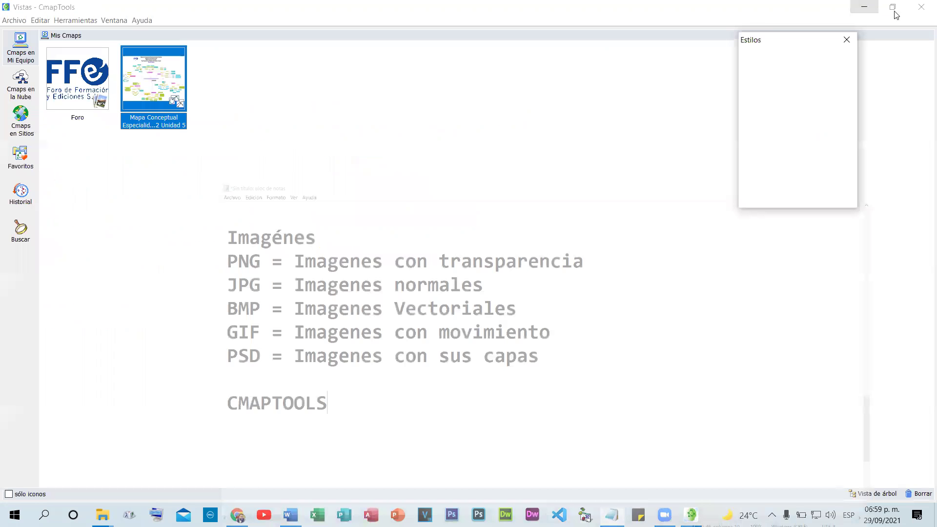
Close the CmapTools views window, then switch to the blank Word document and minimize it
{"action": "left_click", "coordinate": [923, 6]}
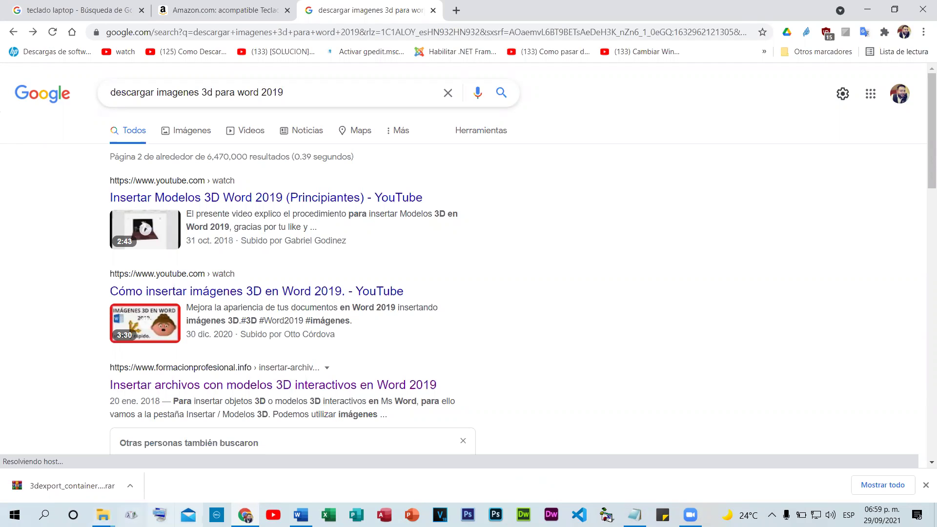
{"action": "left_click", "coordinate": [300, 515]}
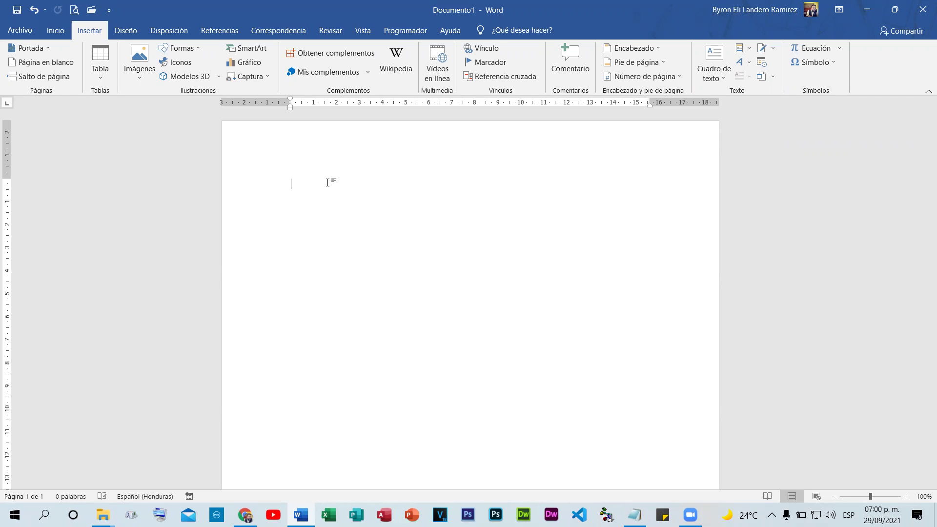
{"action": "left_click", "coordinate": [867, 9]}
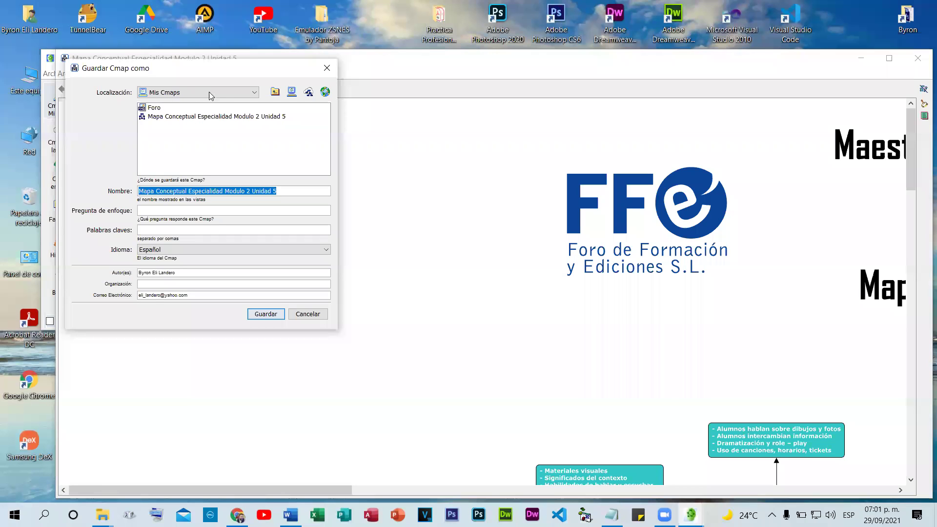
Cancel saving the map under a new name and export "Mapa Conceptual Especialidad Modulo 2 Unidad 5" as a JPEG to the desktop
{"action": "left_click", "coordinate": [275, 92]}
{"action": "left_click", "coordinate": [310, 313]}
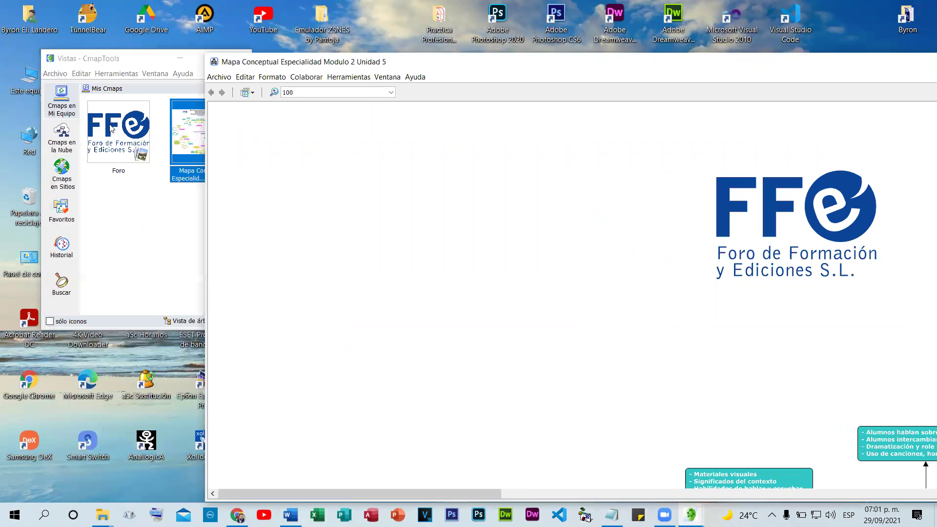
{"action": "left_click", "coordinate": [177, 152]}
{"action": "key", "text": "alt+a"}
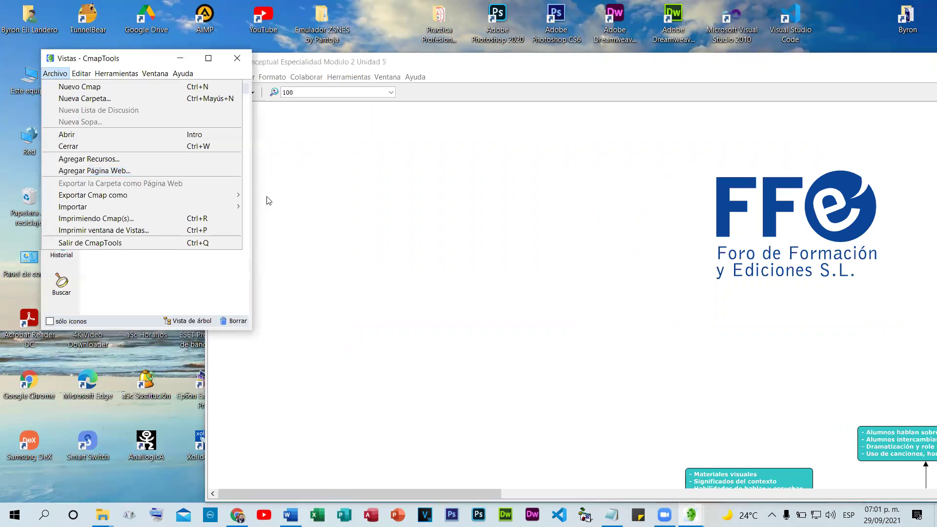
{"action": "key", "text": "Escape"}
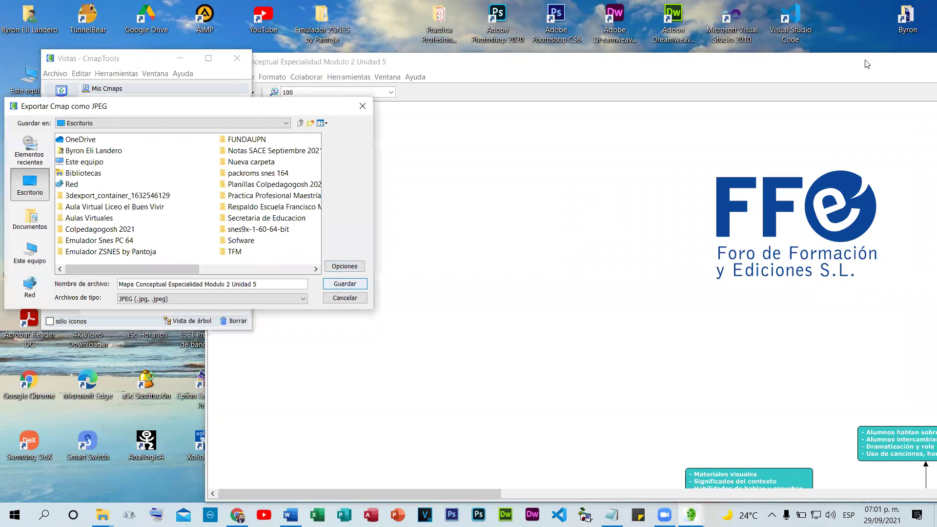
{"action": "key", "text": "Return"}
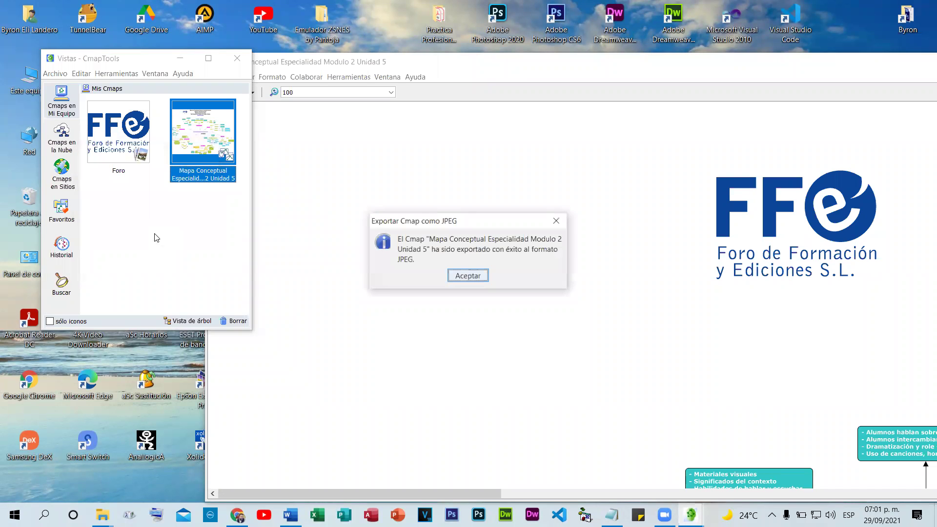
{"action": "left_click", "coordinate": [467, 276]}
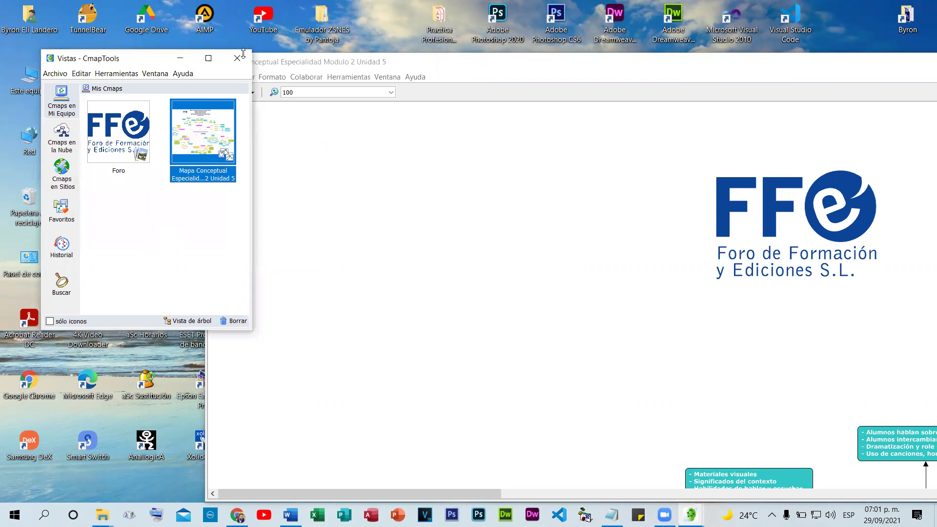
Close the map window and open the exported JPEG from the desktop in Fotos, examining its text at closer zoom
{"action": "left_click_drag", "start_coordinate": [518, 65], "coordinate": [274, 62]}
{"action": "left_click", "coordinate": [817, 63]}
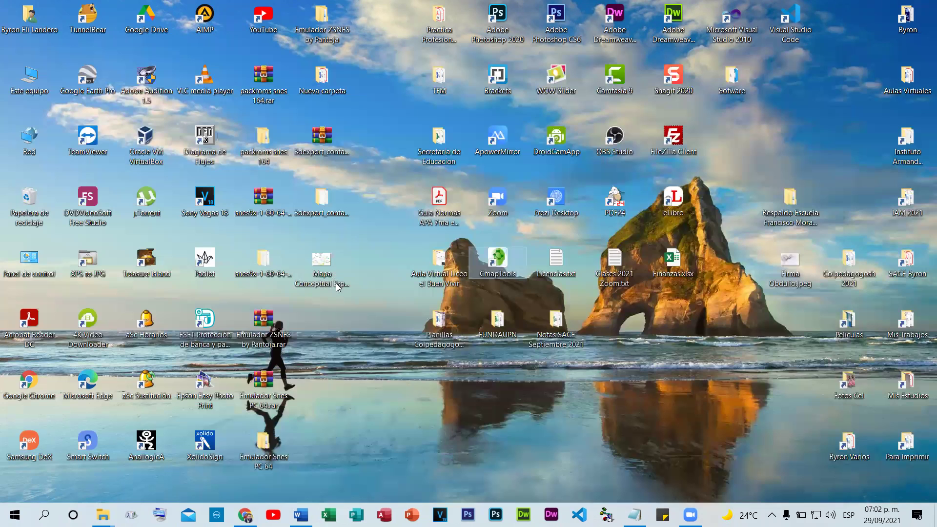
{"action": "double_click", "coordinate": [320, 256]}
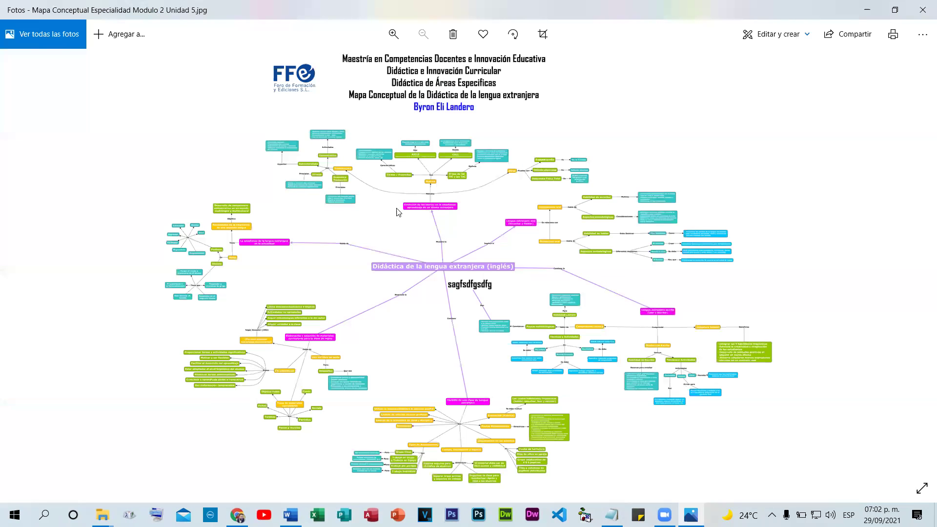
{"action": "scroll", "coordinate": [360, 236], "scroll_direction": "up", "scroll_amount": 5}
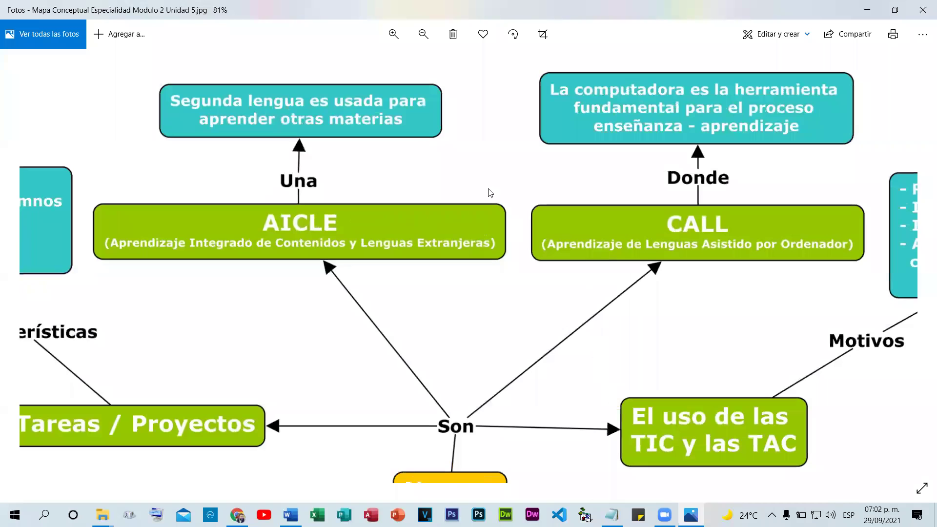
{"action": "scroll", "coordinate": [573, 231], "scroll_direction": "down", "scroll_amount": 3}
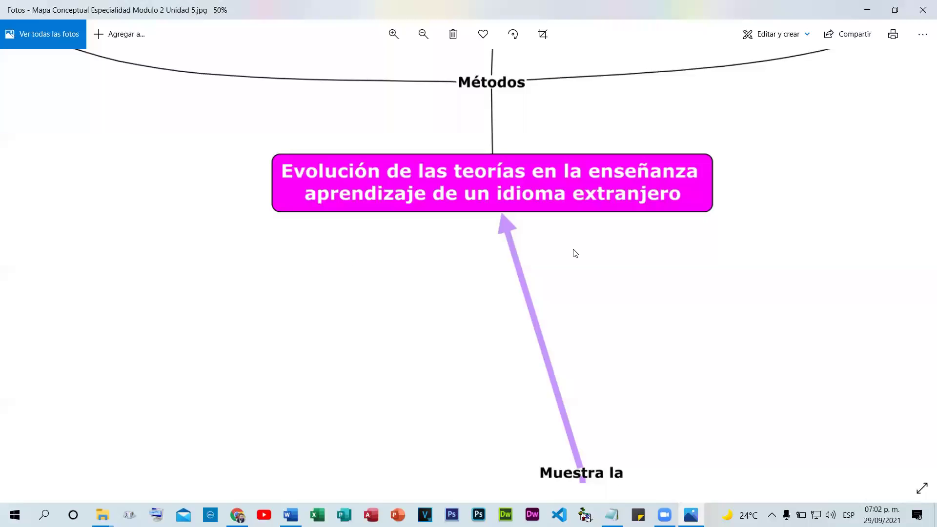